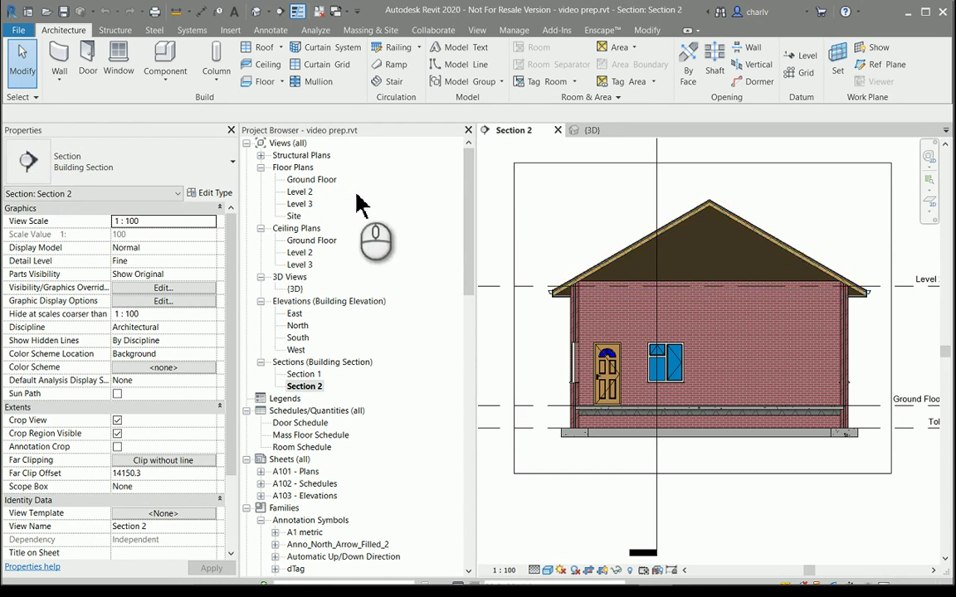
Pan the Section 2 view to bring the level heads beside the section into view.
middle_click_drag(639, 267, 528, 253)
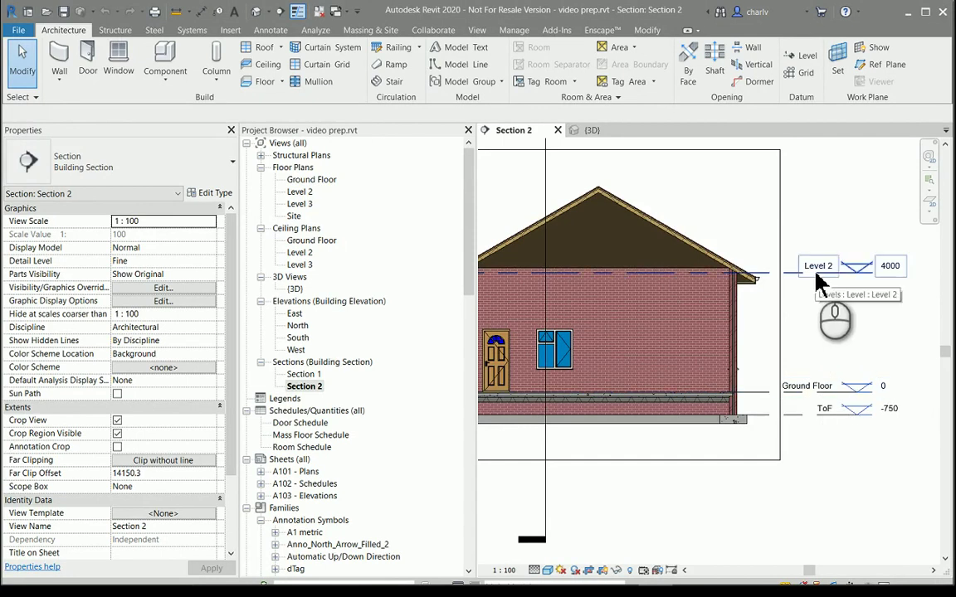
Open the Level 2 floor plan from its level head.
double_click(860, 278)
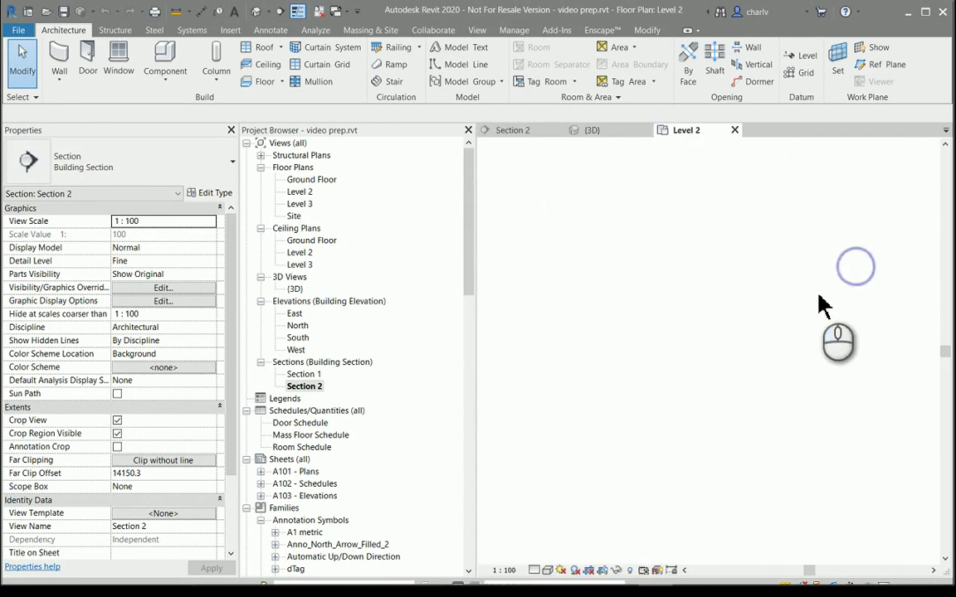
scroll(730, 316, "up", 2)
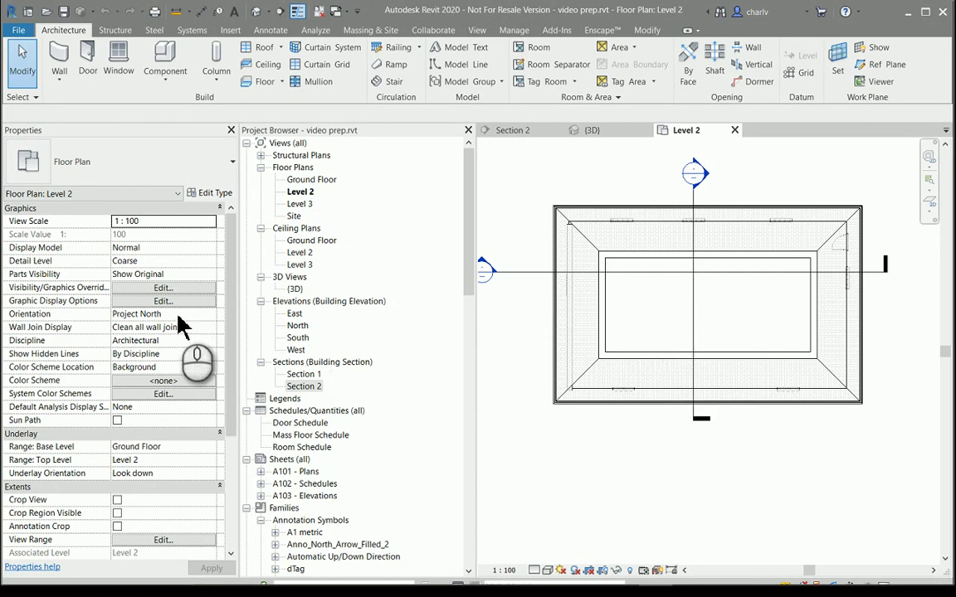
scroll(166, 432, "down", 3)
Set the Level 2 view range Top Offset to 23000.
left_click(163, 473)
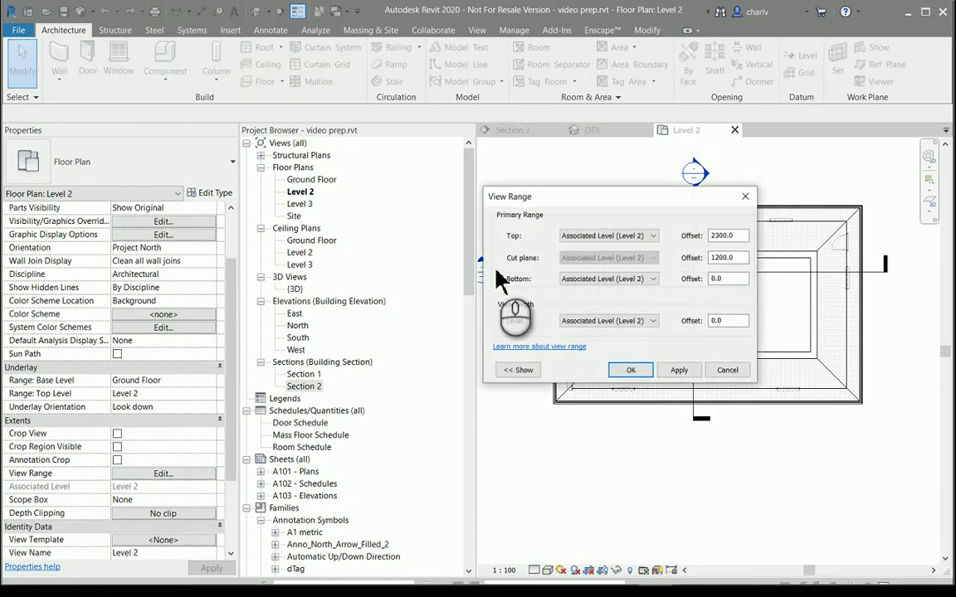
left_click(723, 236)
type("0")
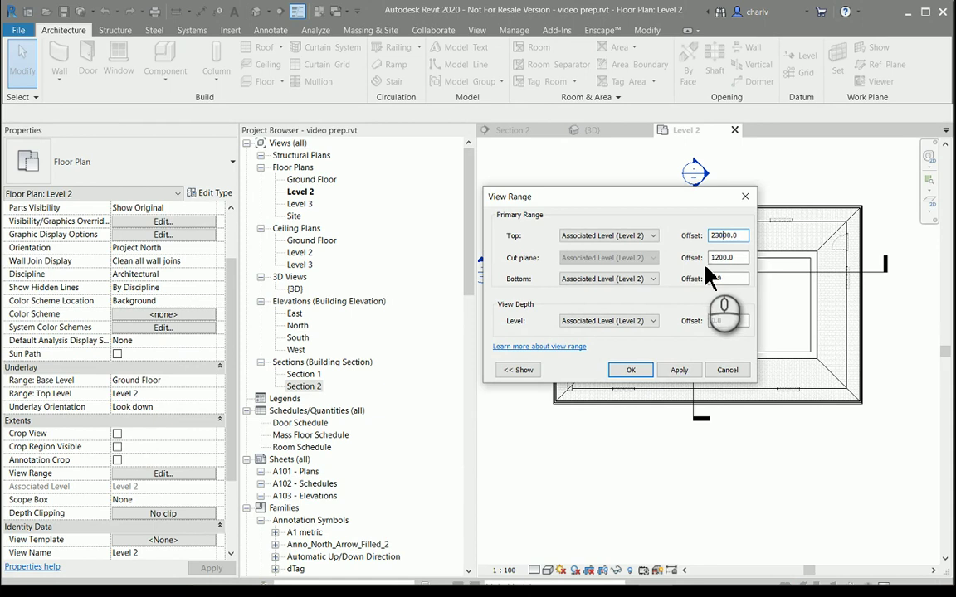
left_click(631, 370)
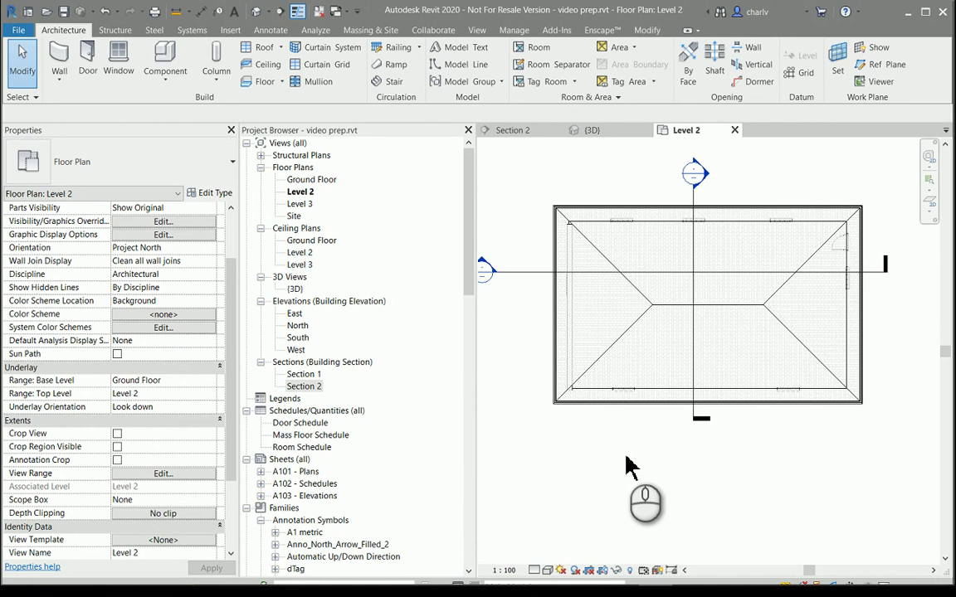
Switch the Level 2 plan to Wireframe and start the Structure Truss tool.
left_click(548, 571)
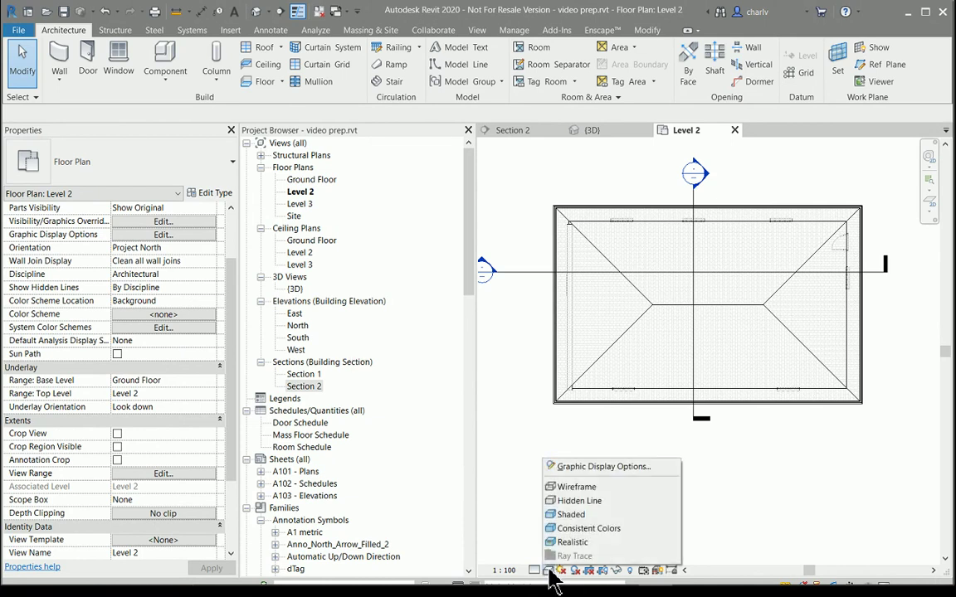
left_click(577, 488)
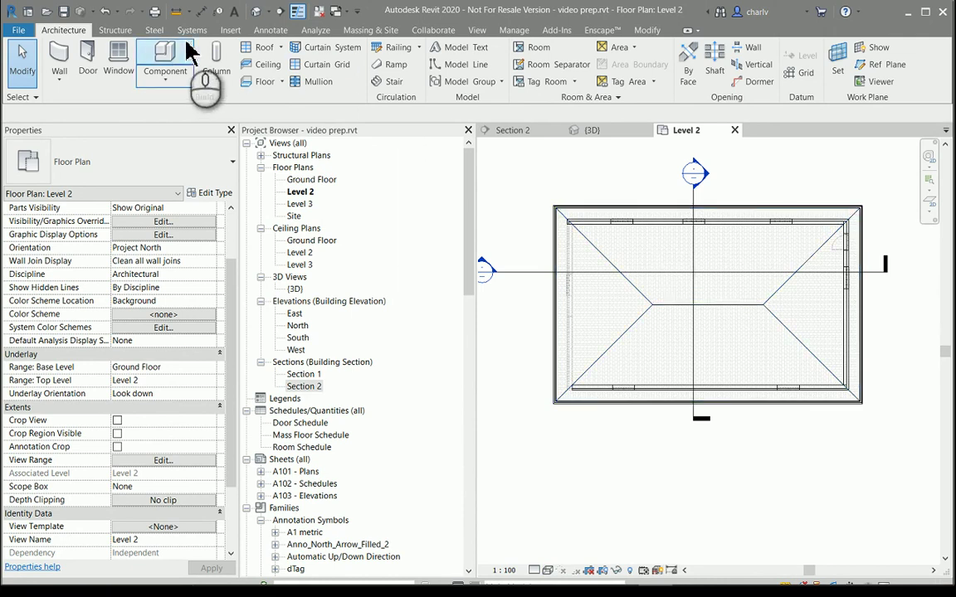
left_click(118, 33)
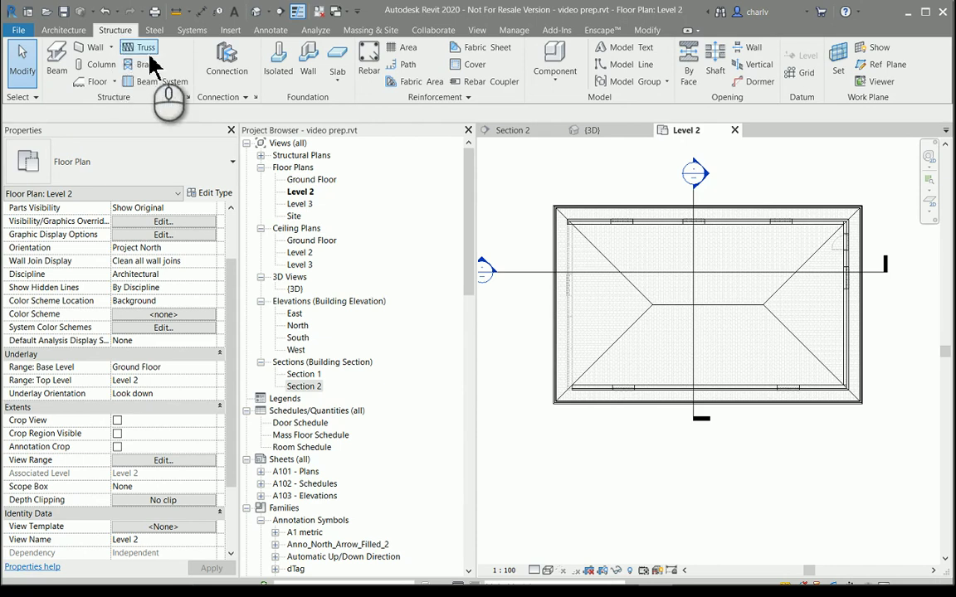
left_click(146, 48)
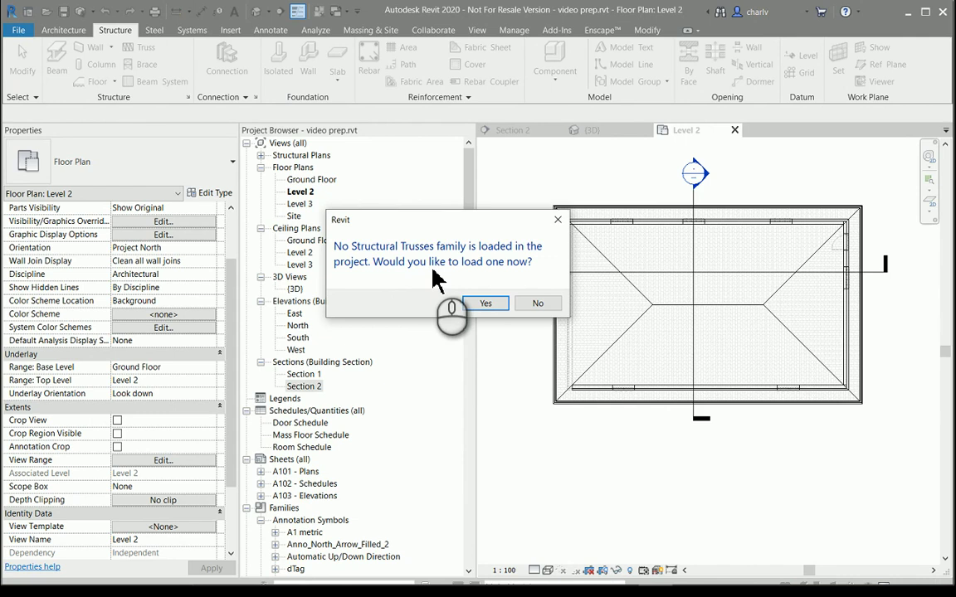
Load Pratt Flat Truss.rfa from the UK Structural Trusses library folder.
left_click(486, 304)
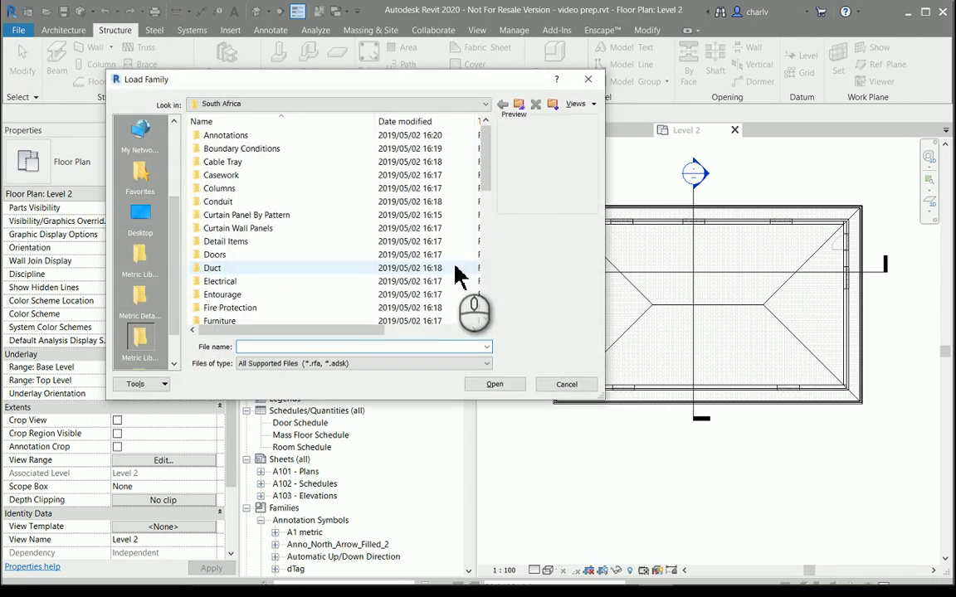
left_click(518, 103)
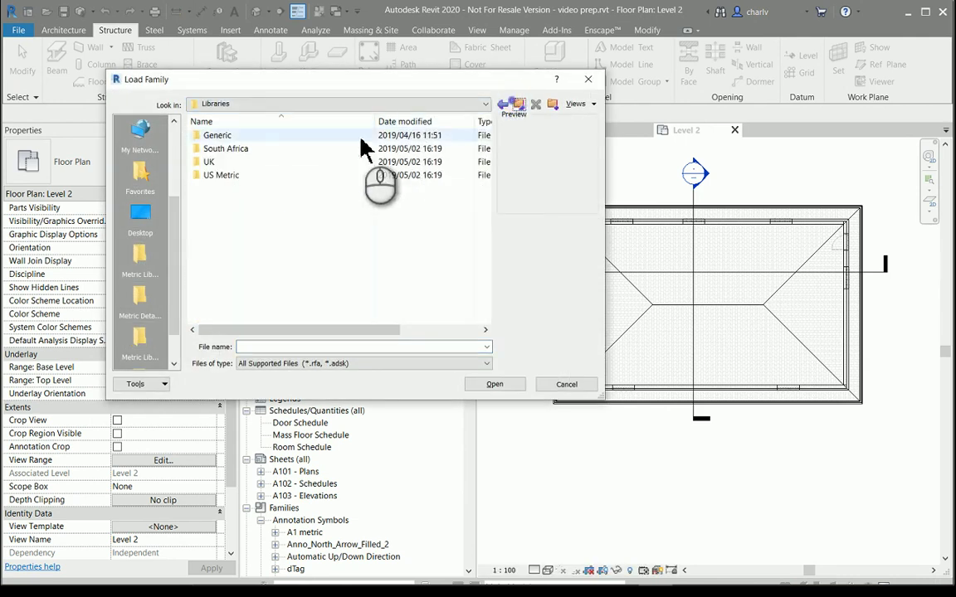
double_click(280, 162)
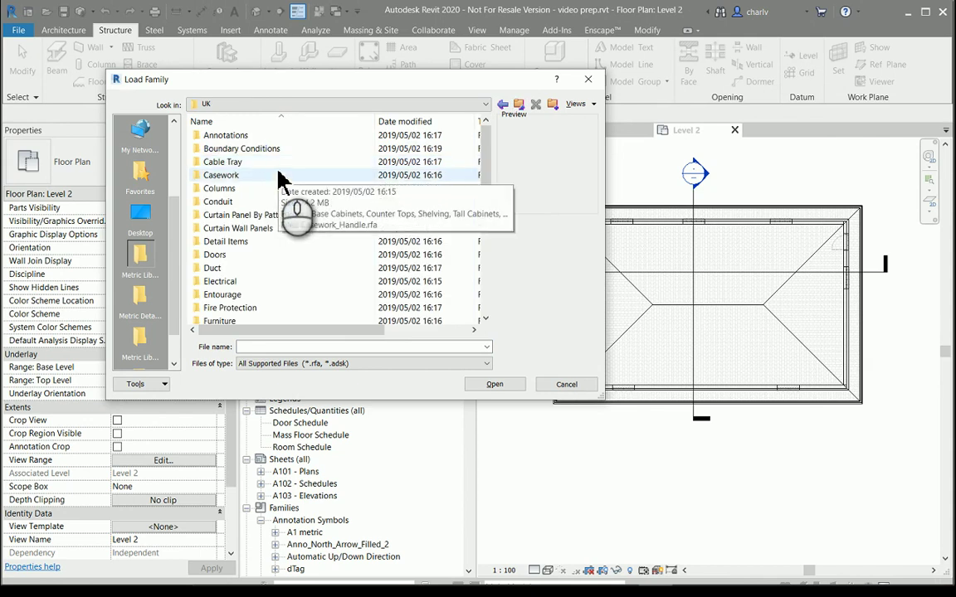
scroll(295, 246, "down", 9)
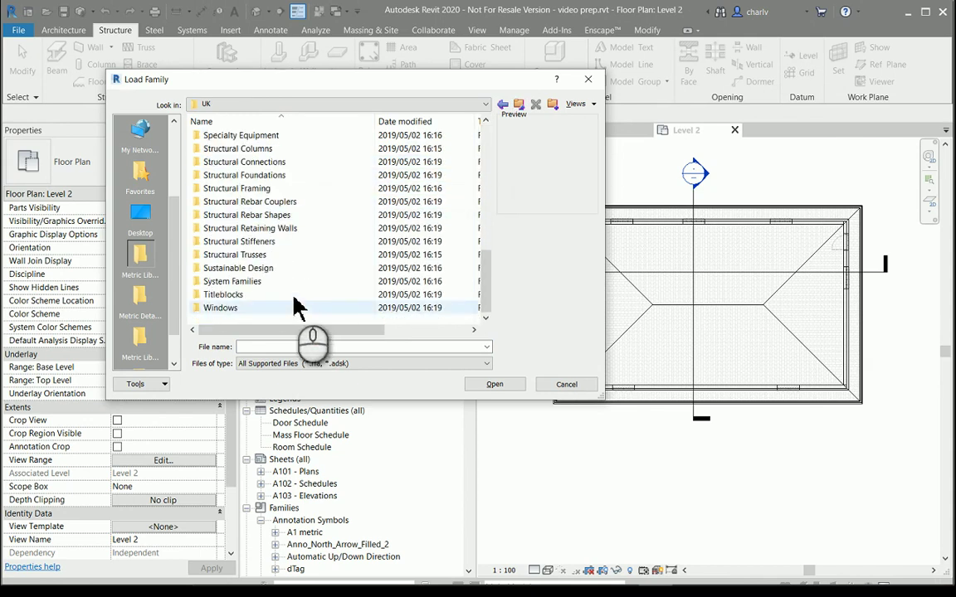
left_click(282, 255)
double_click(282, 255)
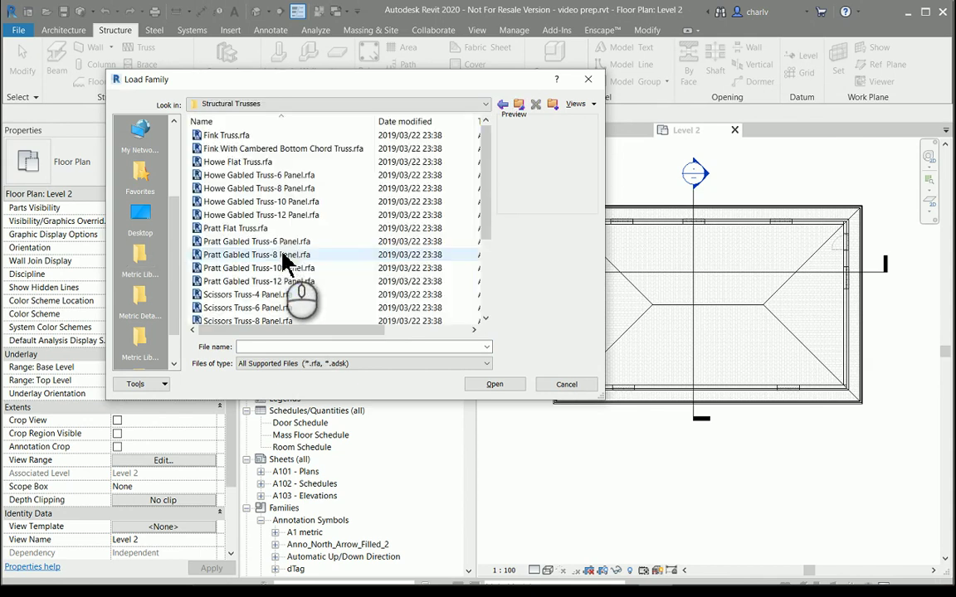
left_click(285, 135)
key("Down")
key("Down")
key("Down")
key("Down")
key("Down")
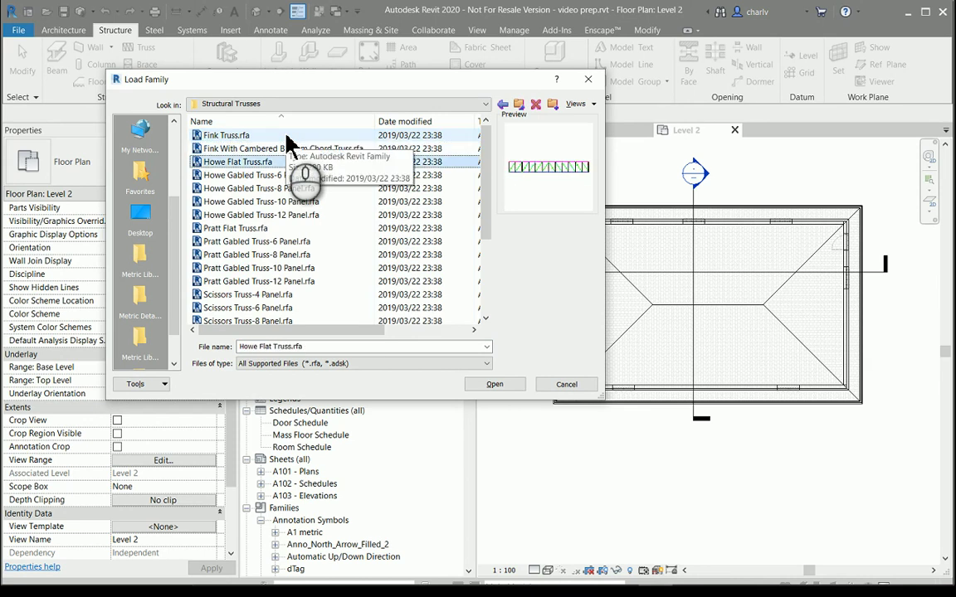
key("Down")
key("Up")
key("Up")
key("Up")
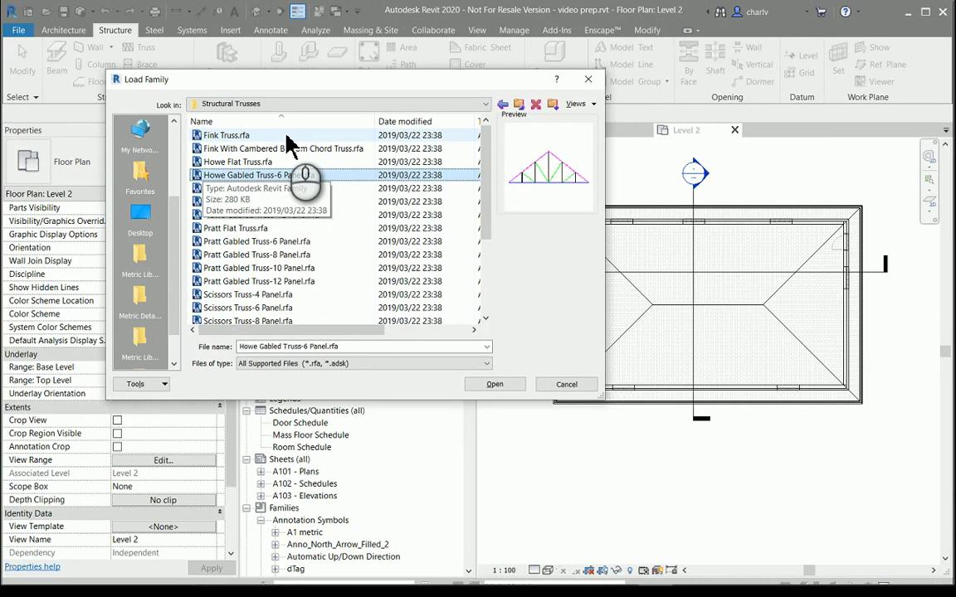
key("Down")
key("Down")
key("Down")
key("Down")
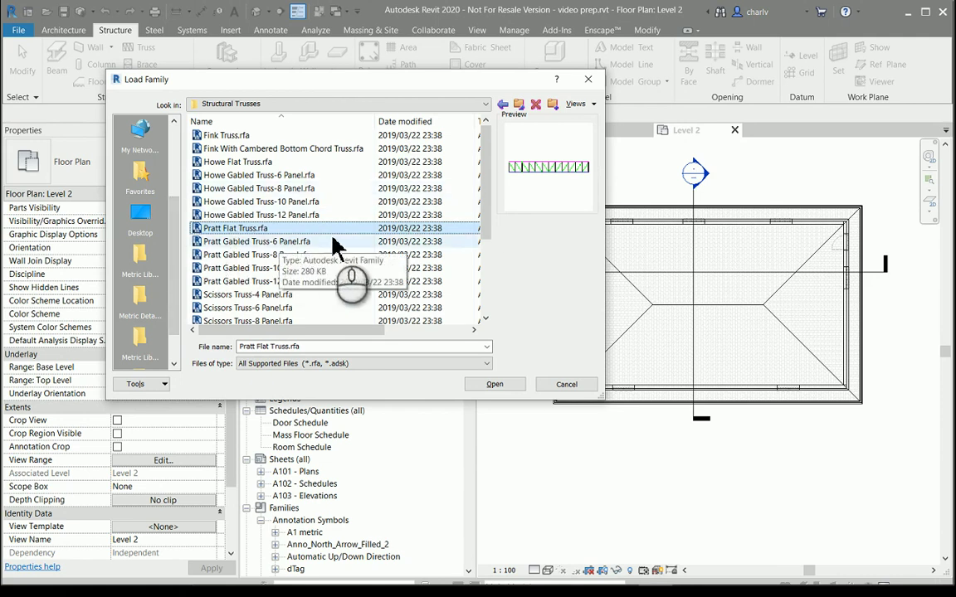
left_click(503, 387)
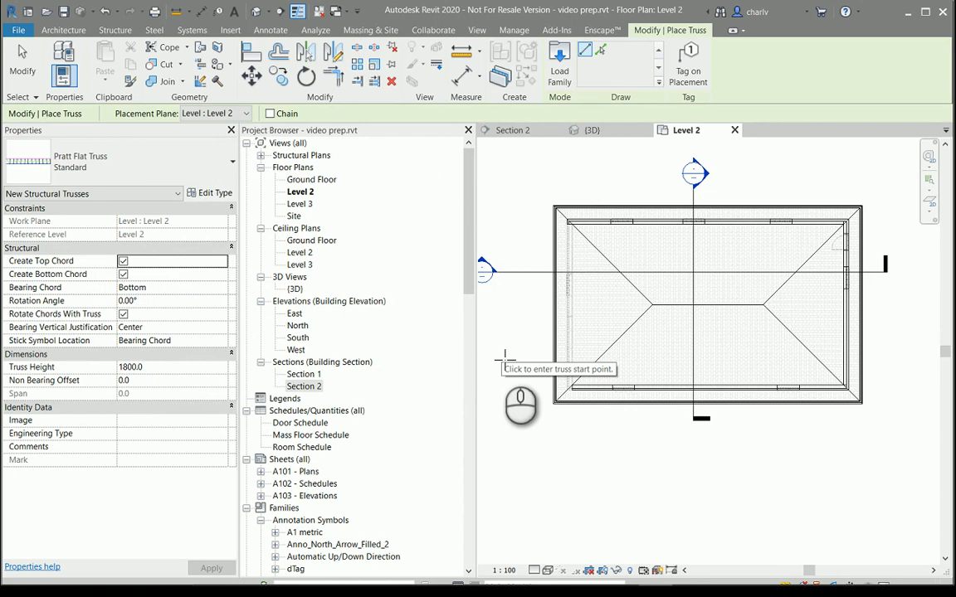
Check the loaded beam types, only UB-Universal Beam, then cancel beam placement.
left_click(115, 30)
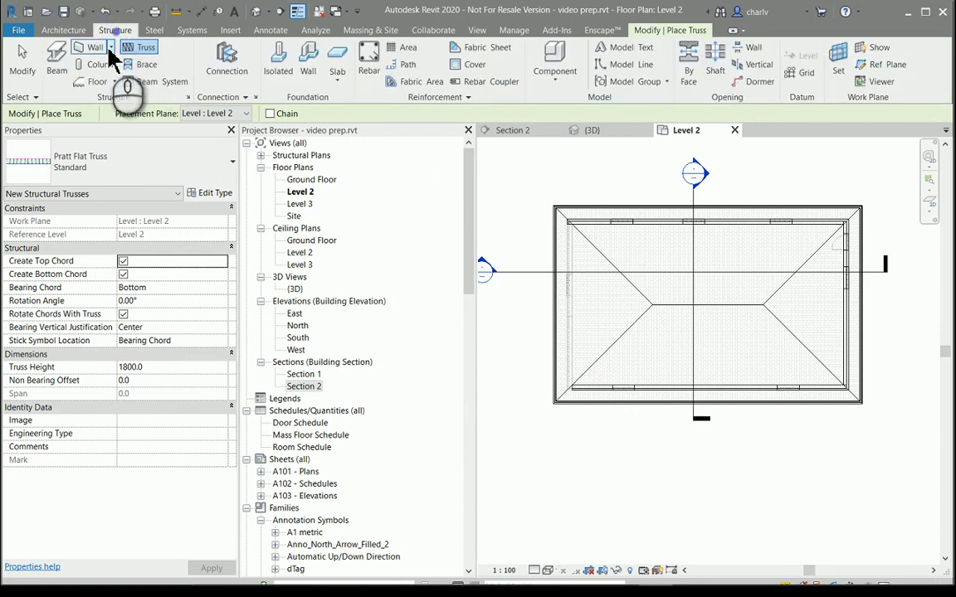
left_click(58, 70)
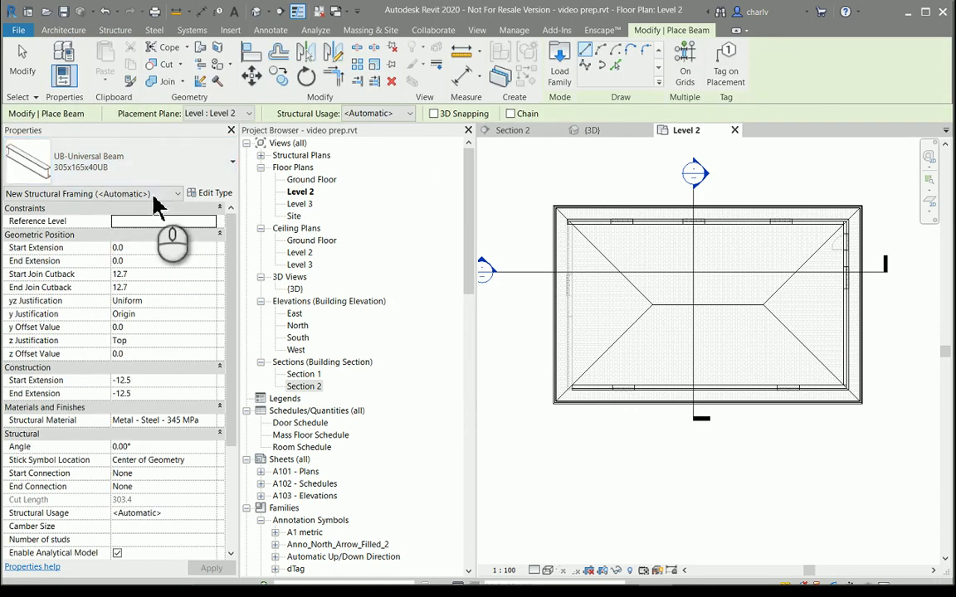
left_click(190, 174)
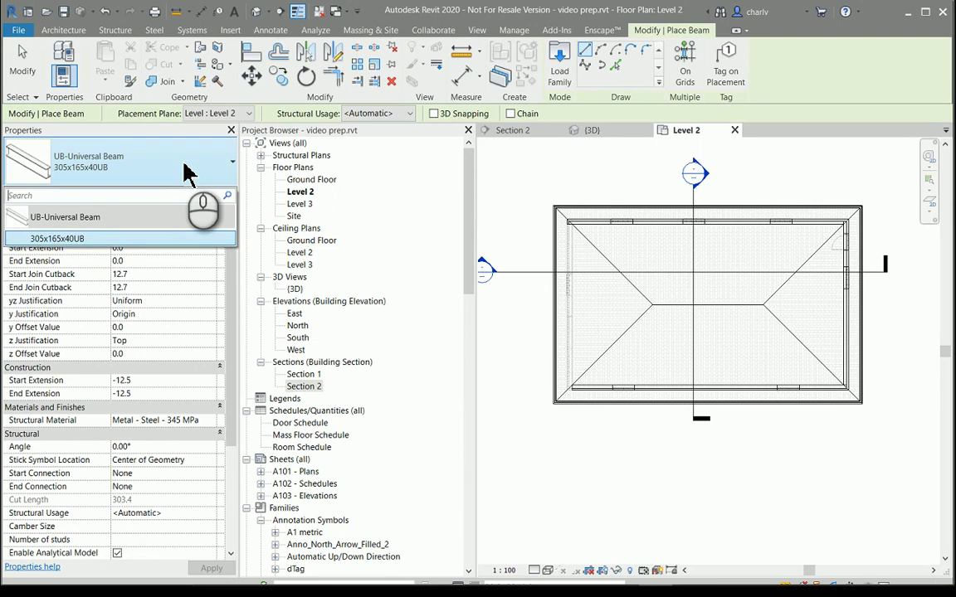
left_click(189, 172)
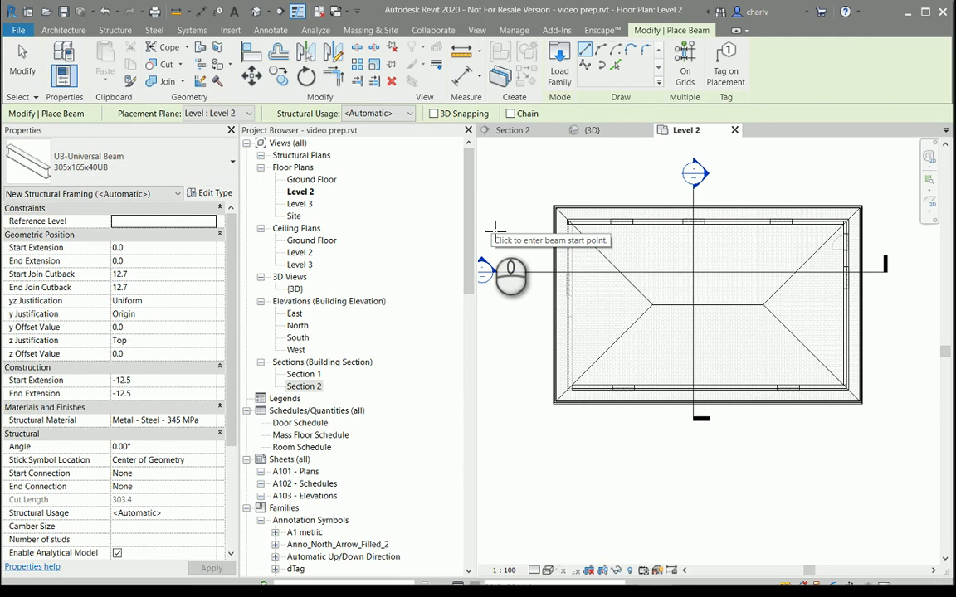
key("Escape")
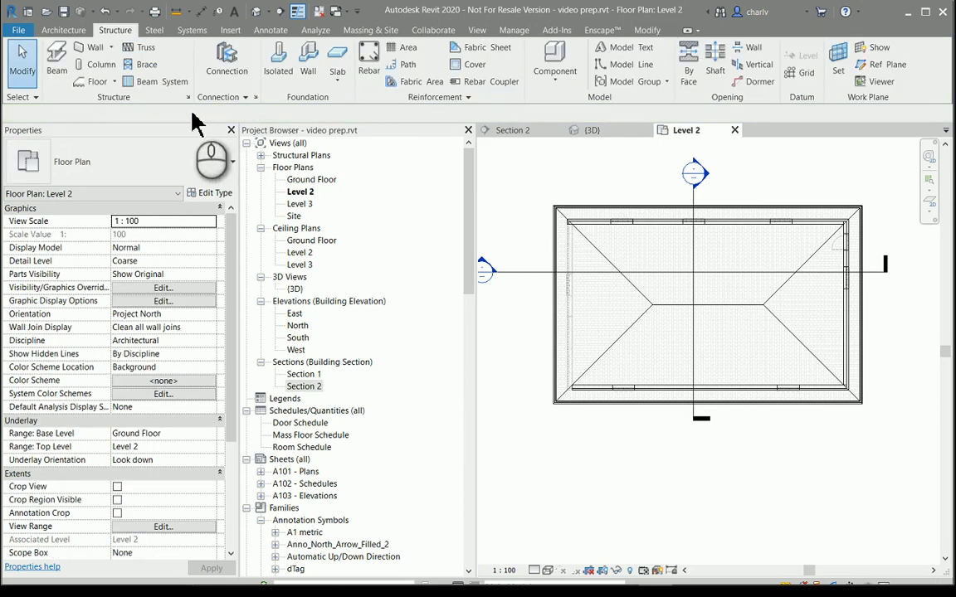
Load Dimension Lumber.rfa from UK Structural Framing > Wood with only the 38x114 type.
left_click(230, 32)
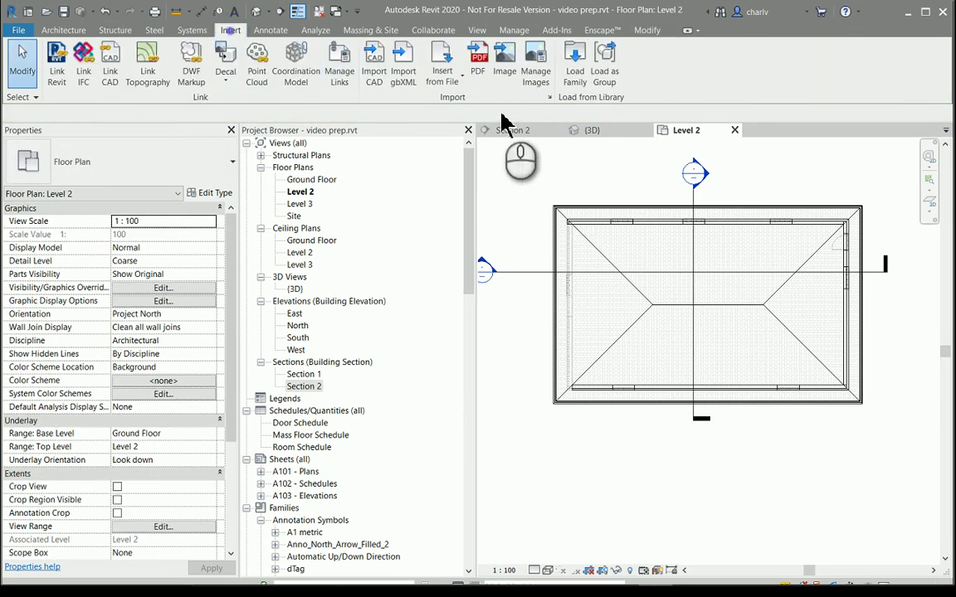
left_click(575, 79)
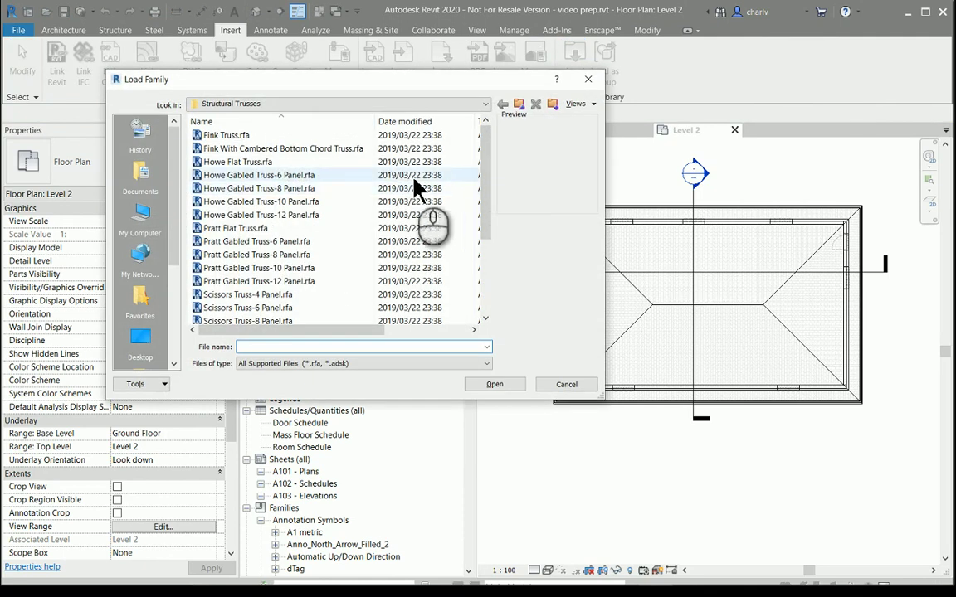
left_click(517, 105)
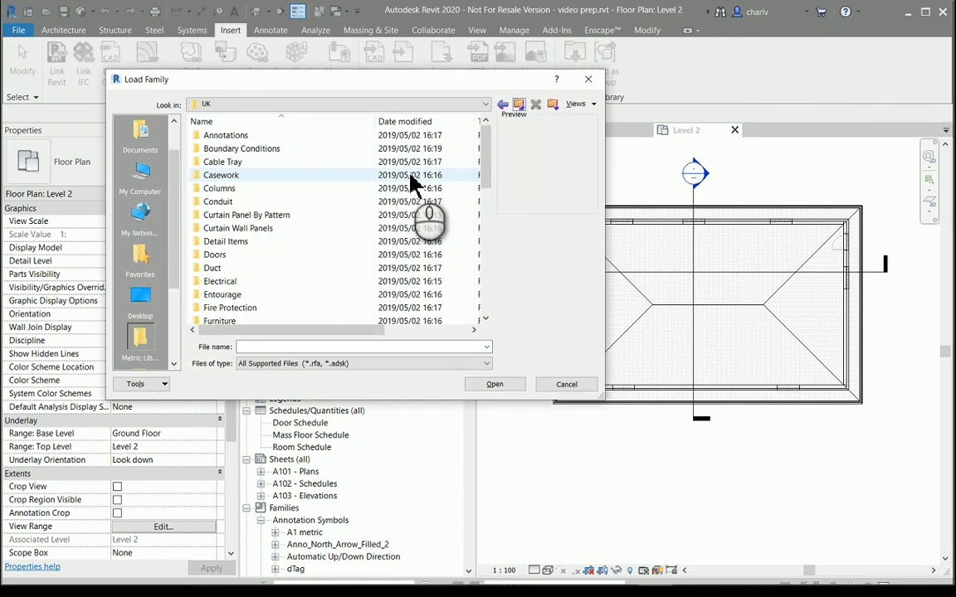
scroll(412, 184, "down", 10)
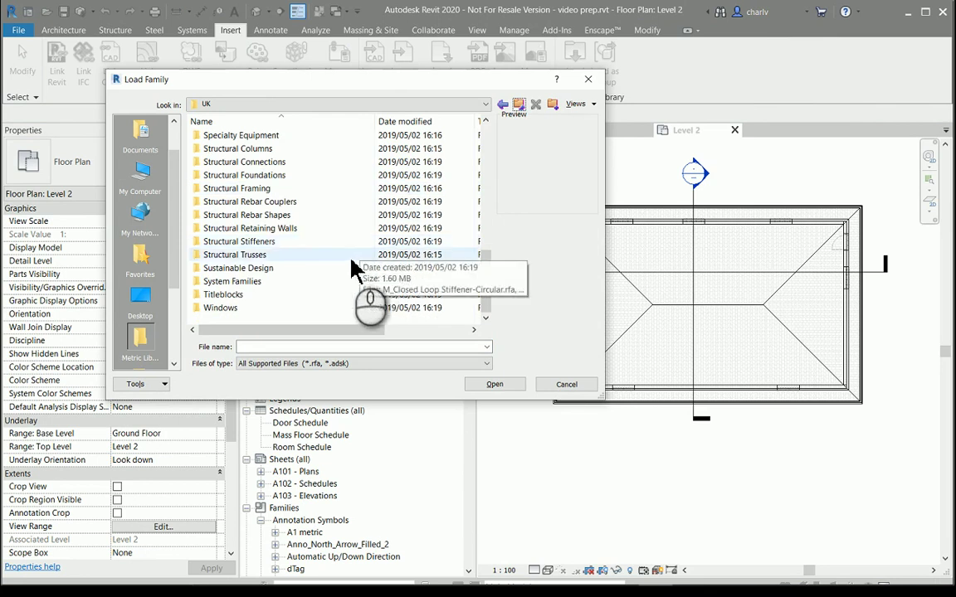
double_click(322, 189)
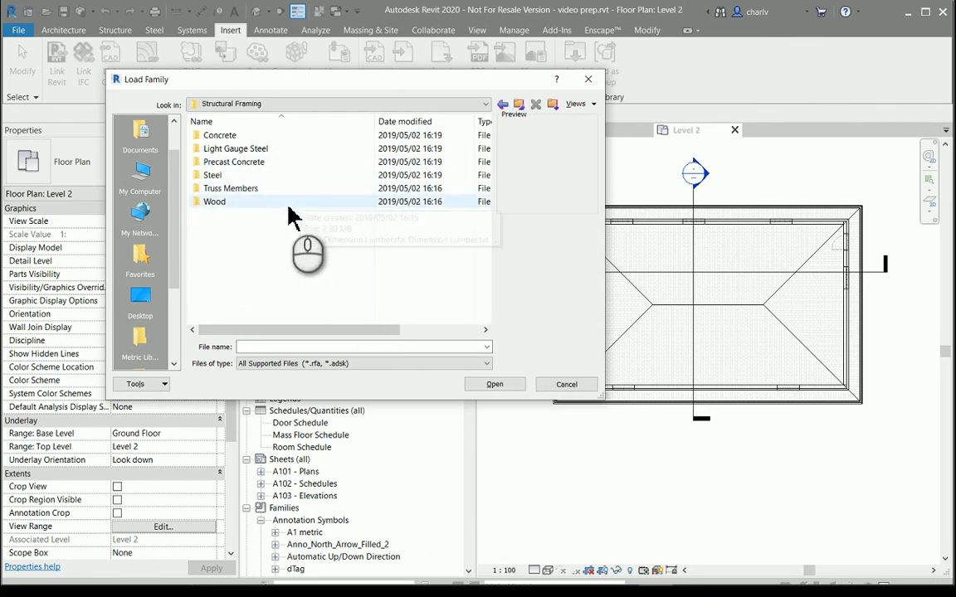
double_click(287, 205)
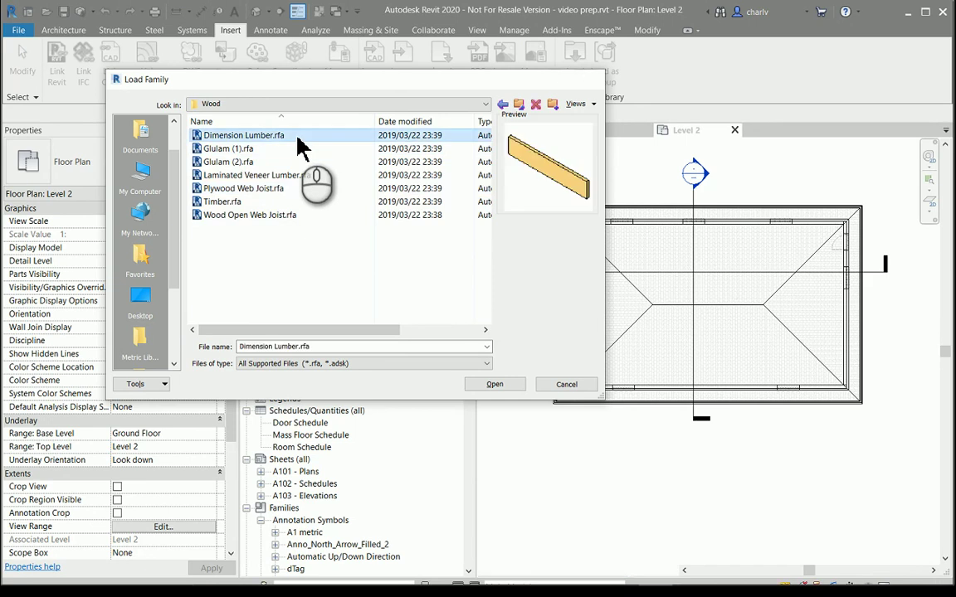
double_click(298, 137)
left_click_drag(342, 212, 280, 132)
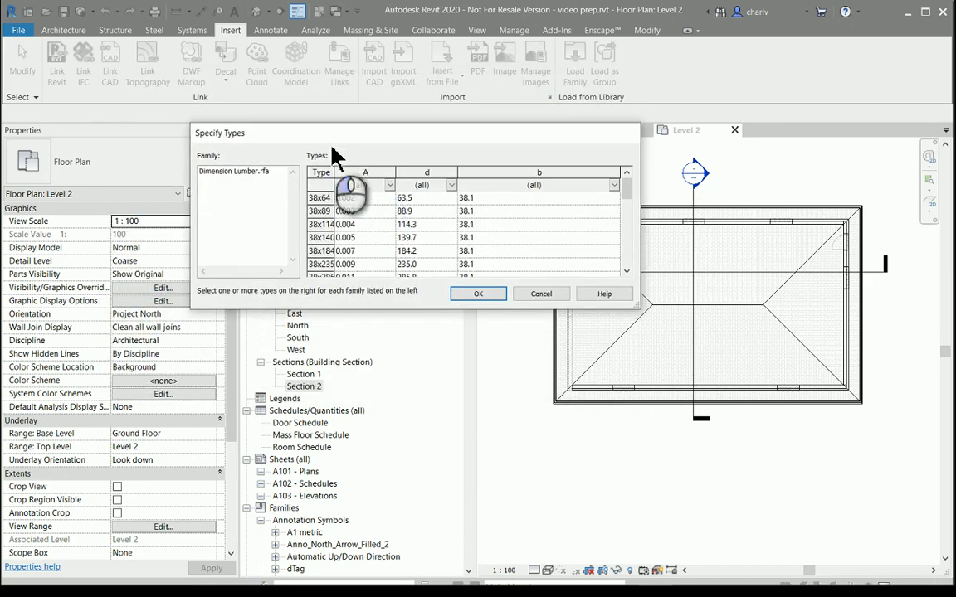
left_click_drag(334, 178, 355, 179)
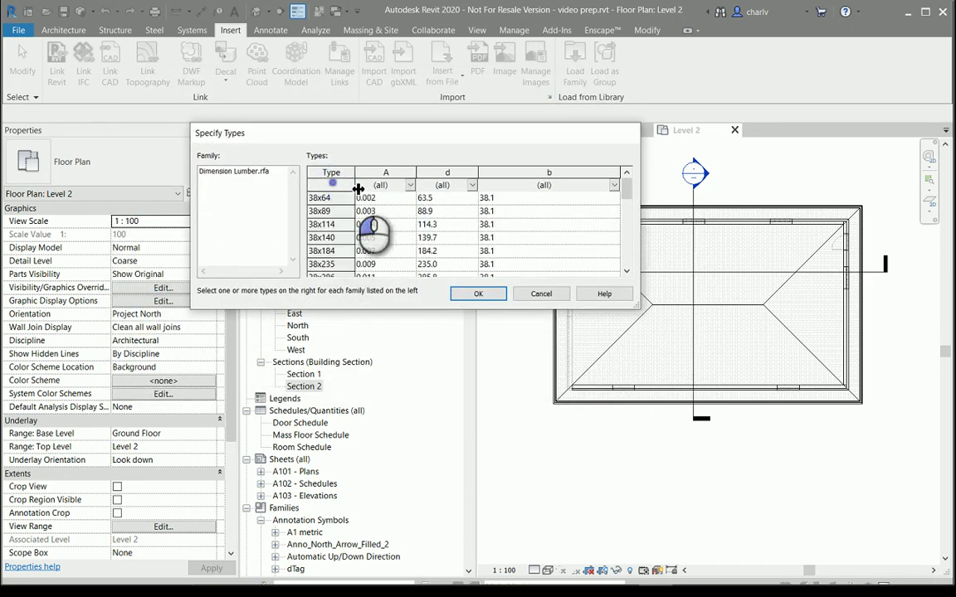
left_click(356, 224)
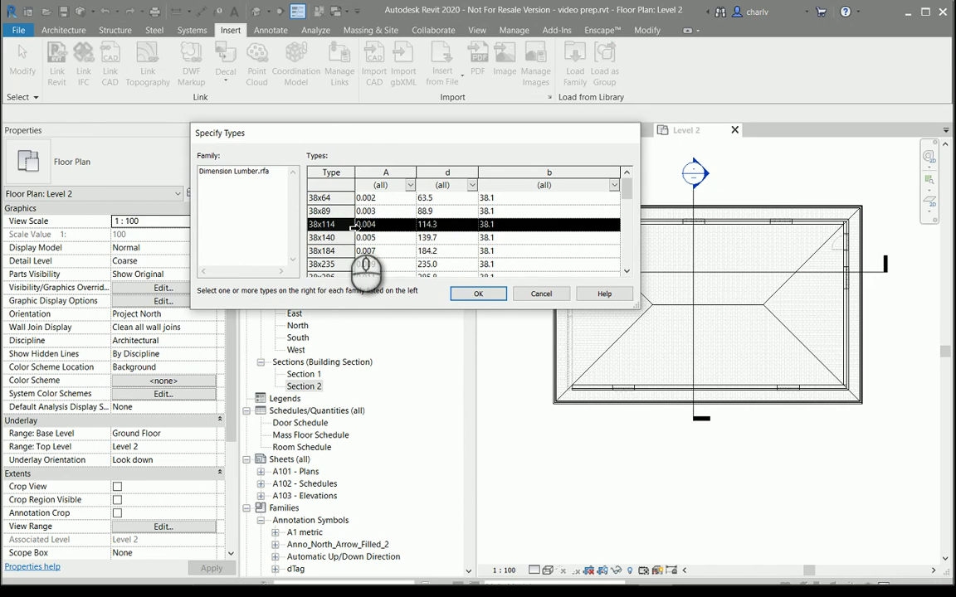
left_click(475, 296)
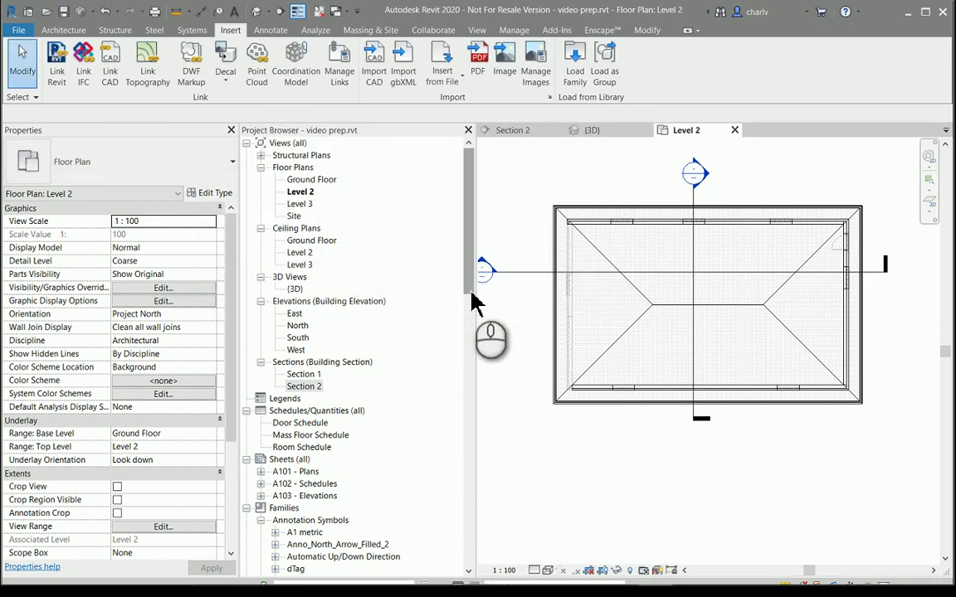
Start the Truss tool and open the Pratt Flat Truss type properties.
left_click(101, 29)
left_click(136, 48)
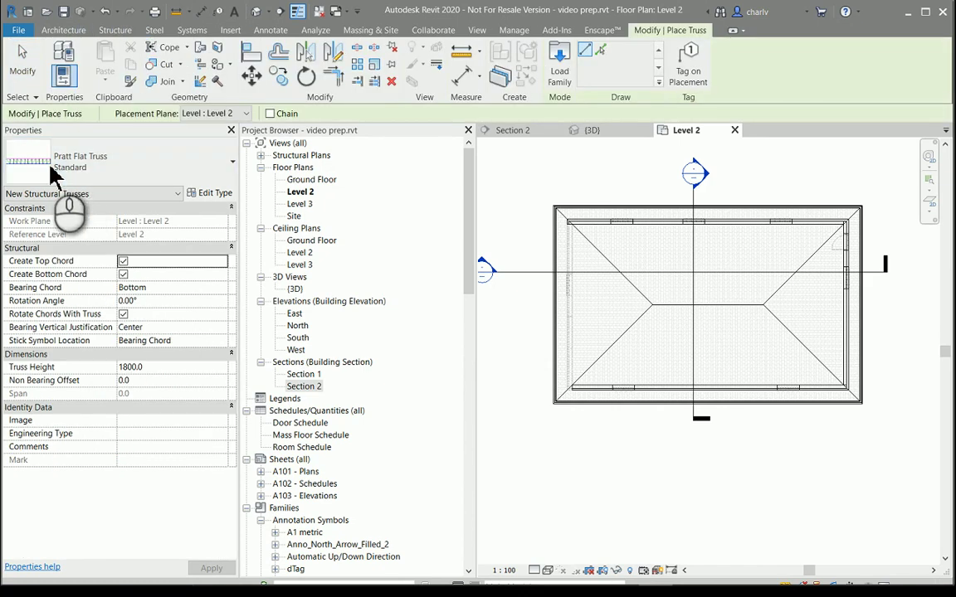
left_click(223, 195)
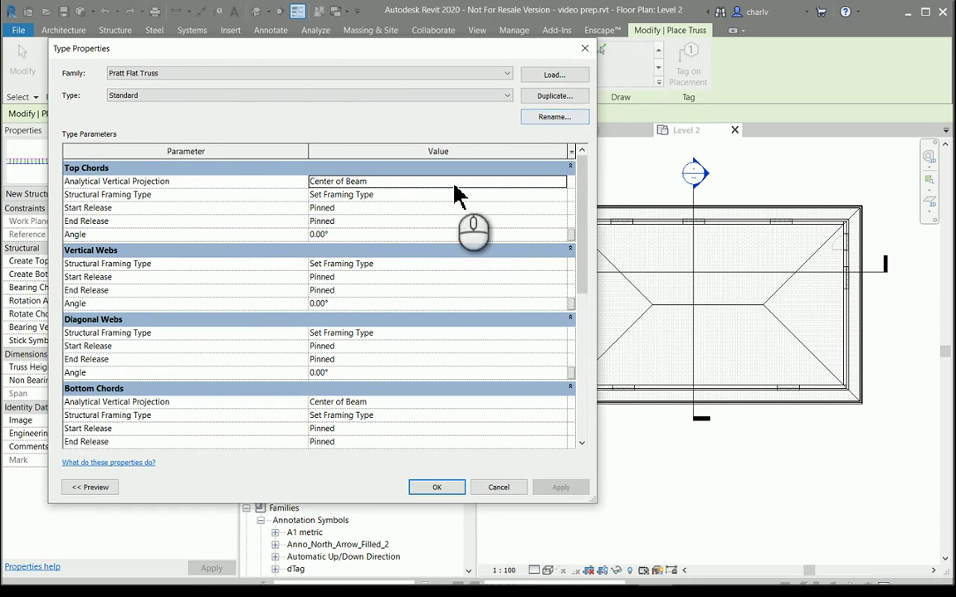
left_click_drag(257, 48, 404, 60)
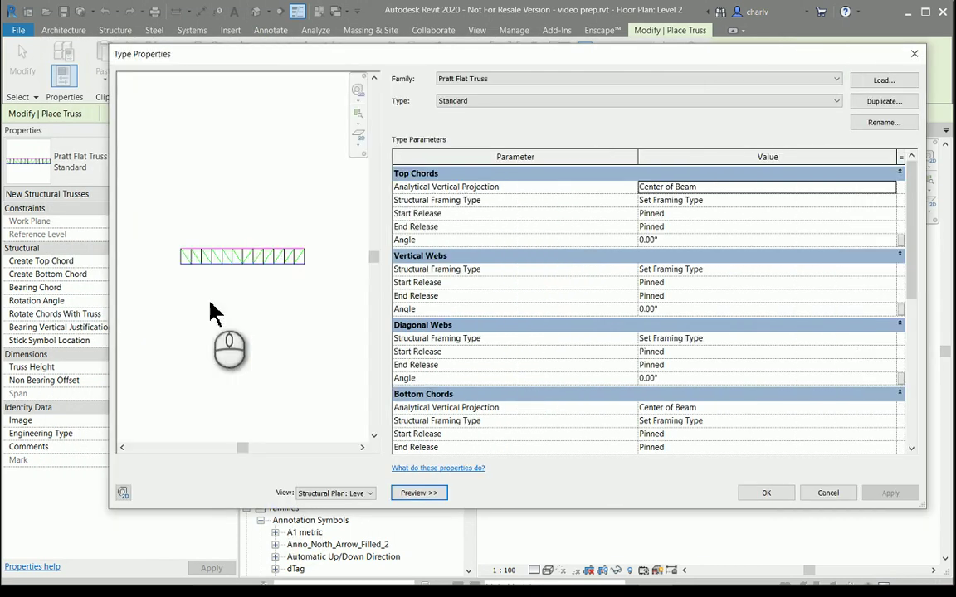
scroll(235, 278, "up", 2)
middle_click_drag(260, 277, 246, 300)
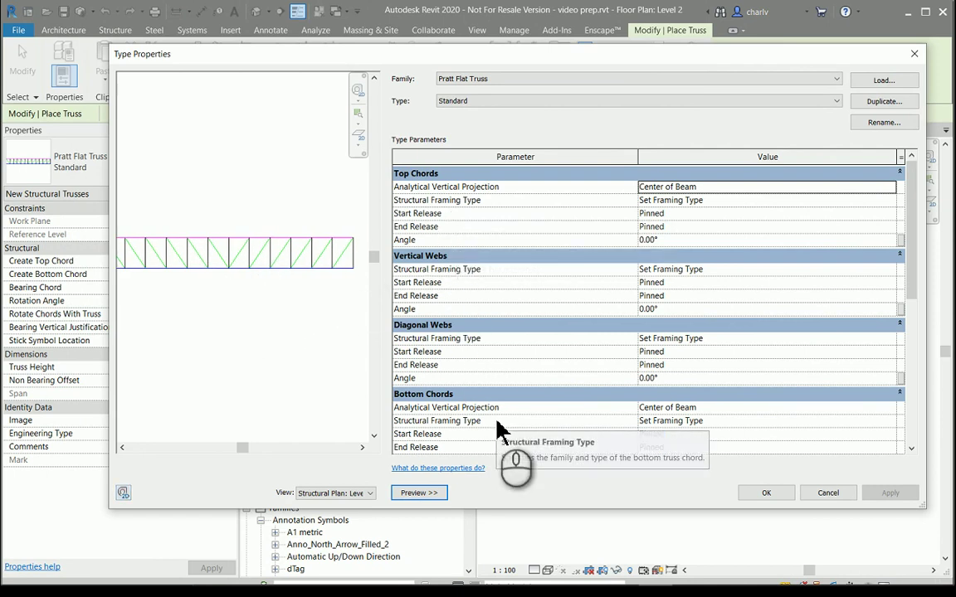
Set top chords, vertical webs, diagonal webs and bottom chords to Dimension Lumber:38x114.
mouse_move(431, 188)
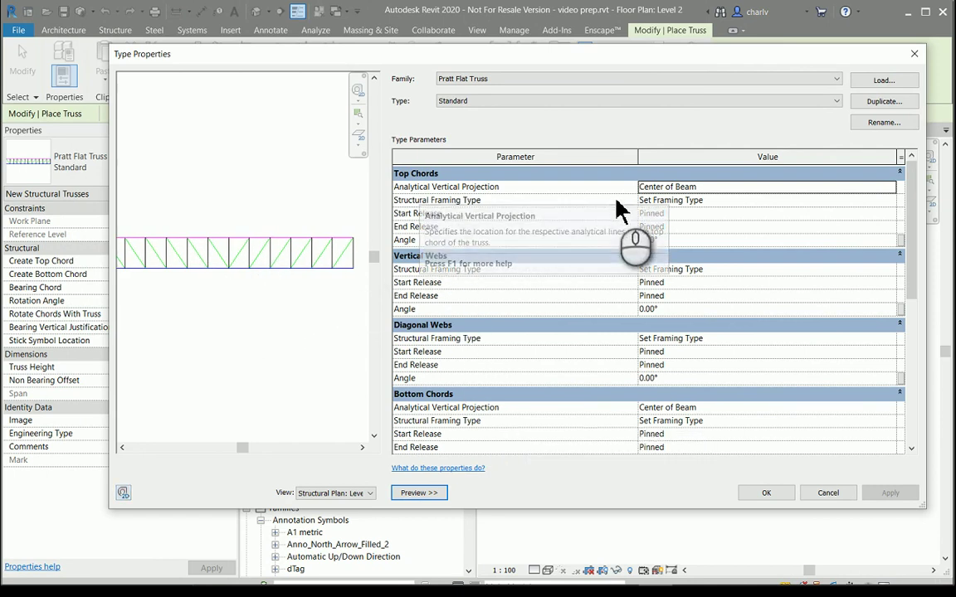
left_click(722, 200)
left_click(890, 200)
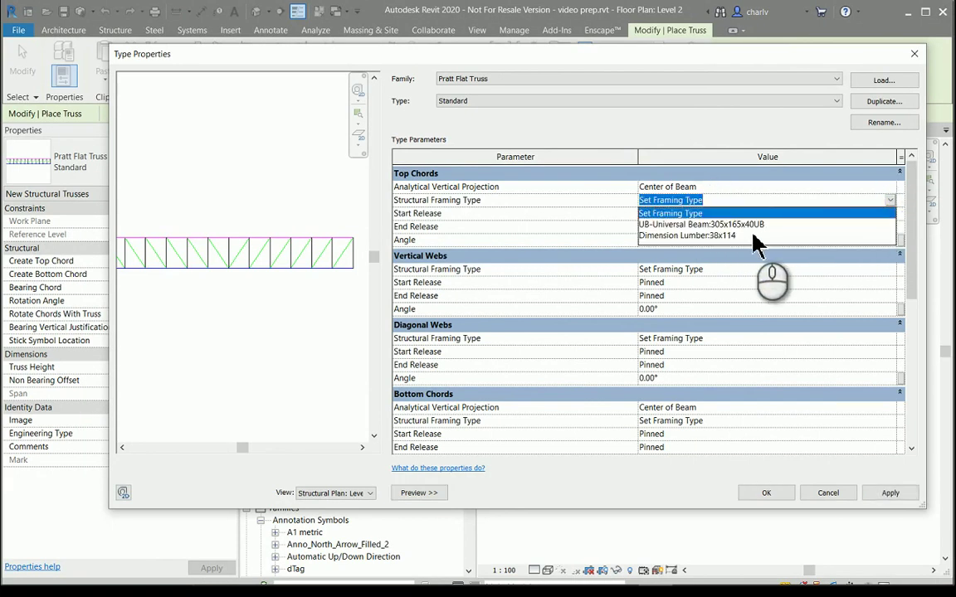
left_click(697, 235)
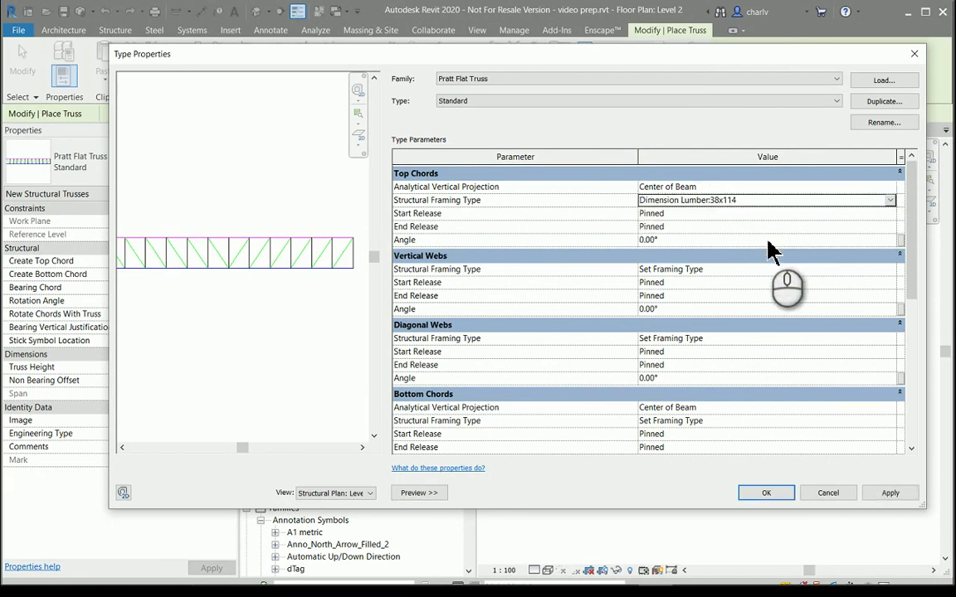
left_click(889, 269)
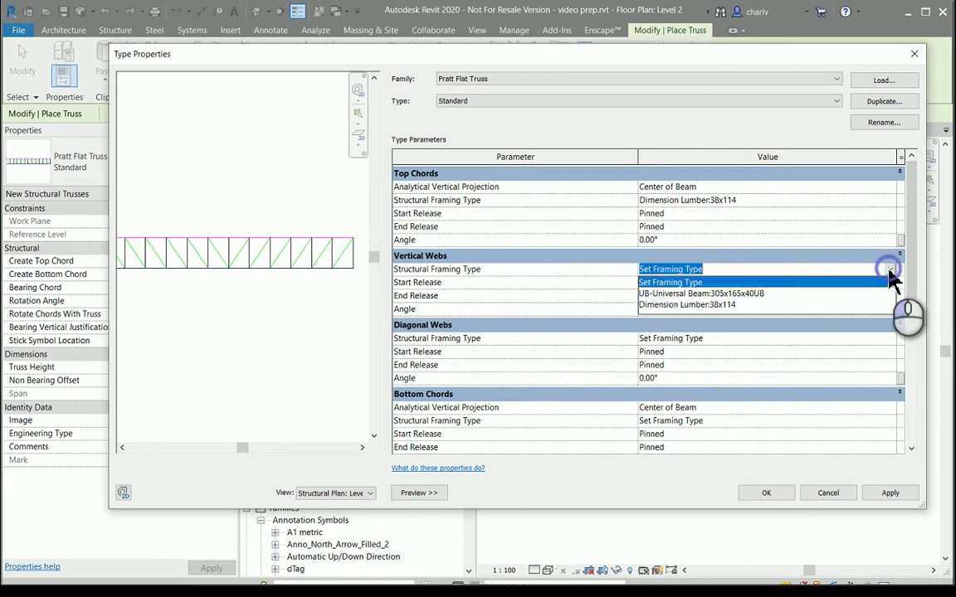
left_click(713, 303)
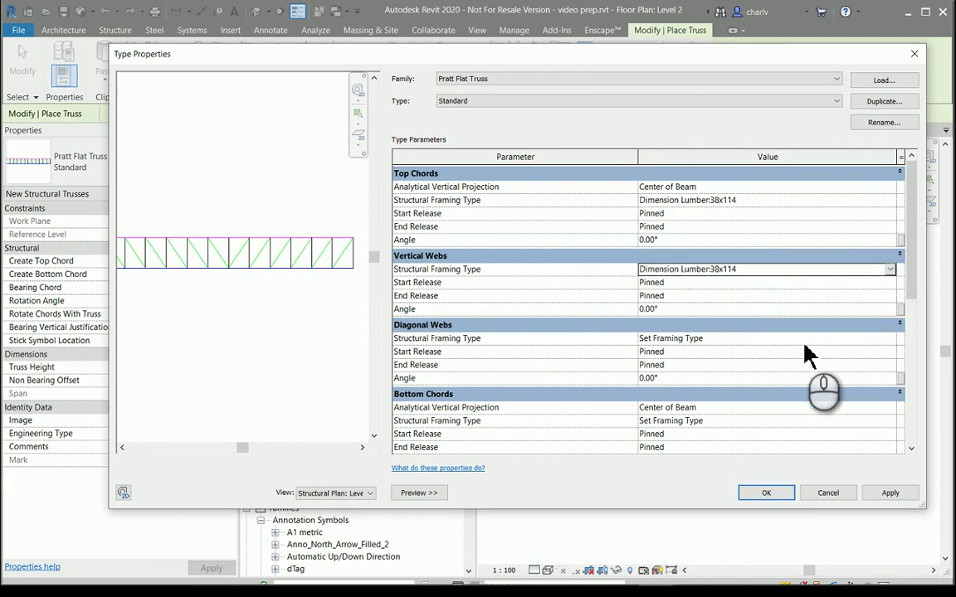
left_click(890, 339)
left_click(755, 375)
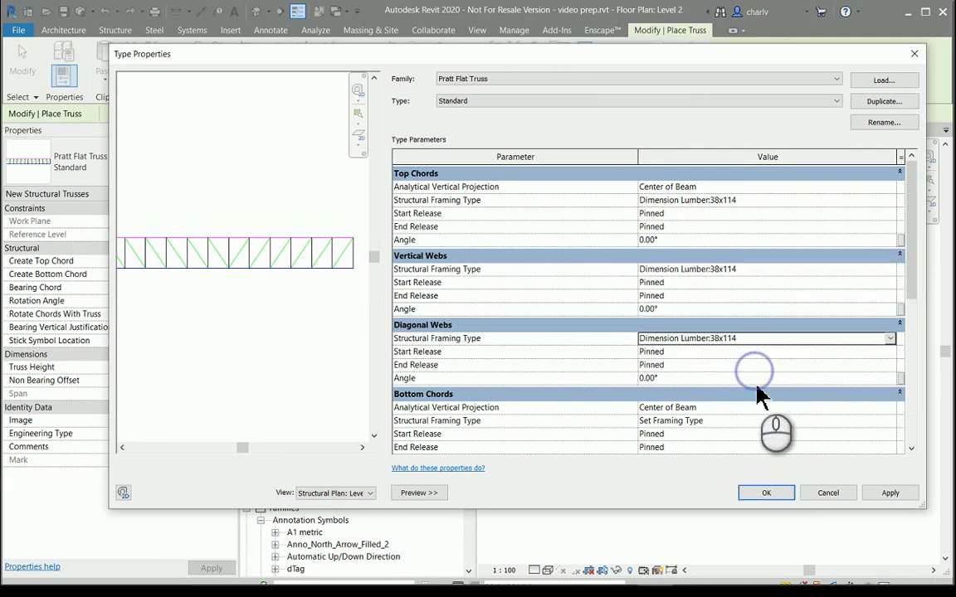
left_click(848, 423)
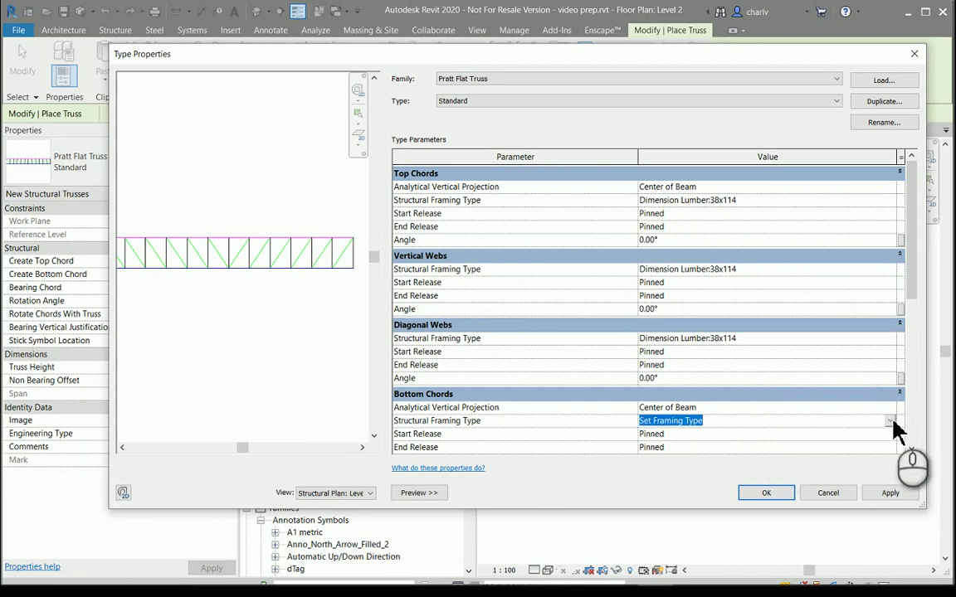
left_click(890, 421)
left_click(735, 457)
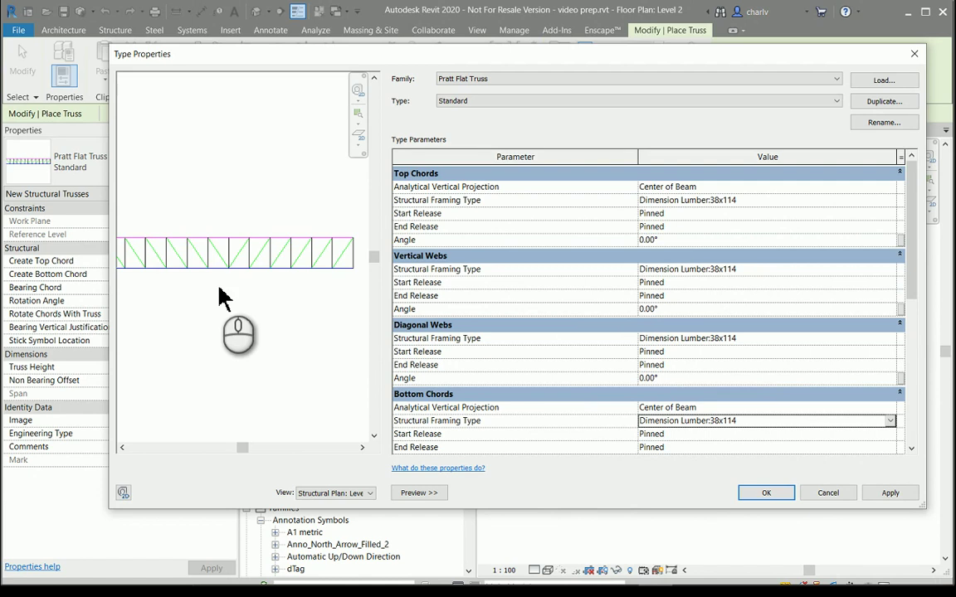
left_click(767, 493)
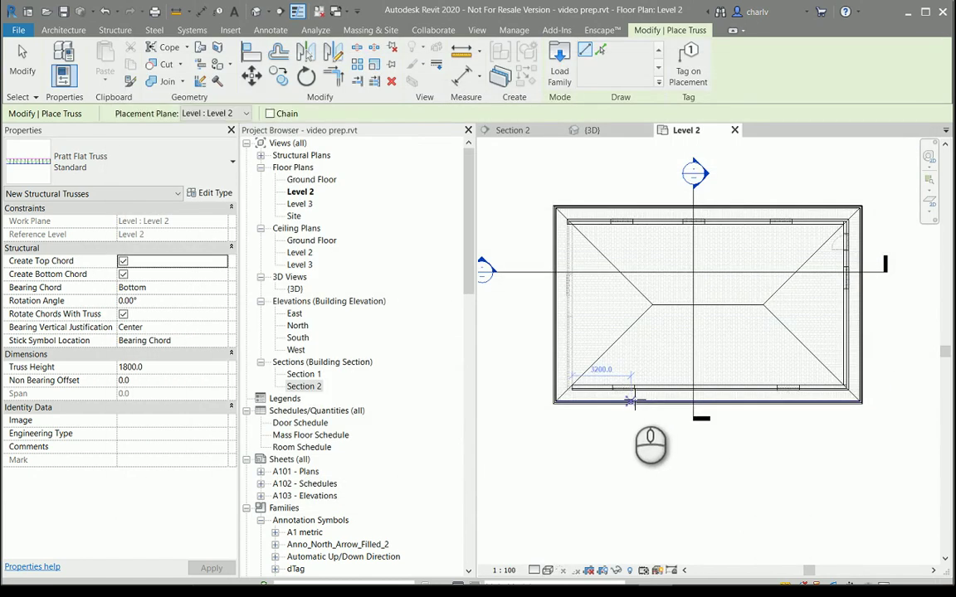
Place one Pratt truss from the top wall to the bottom wall on Level 2.
scroll(706, 224, "up", 5)
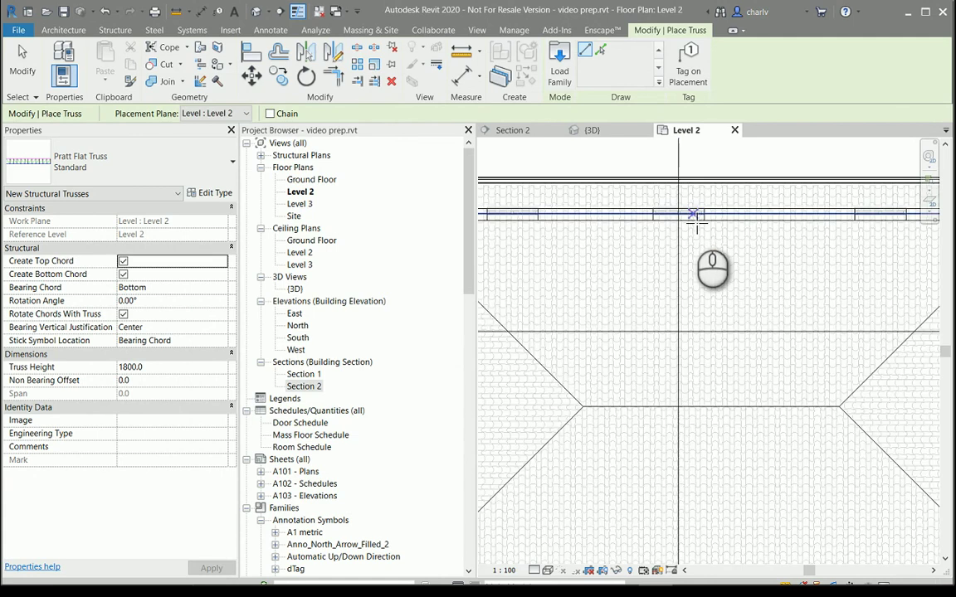
left_click(694, 216)
middle_click_drag(759, 450, 693, 213)
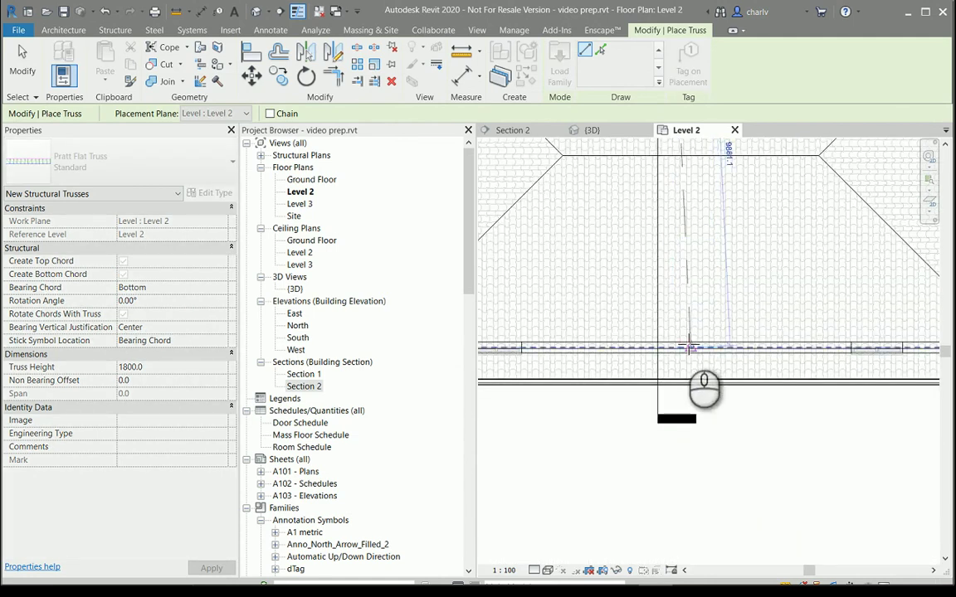
left_click(676, 348)
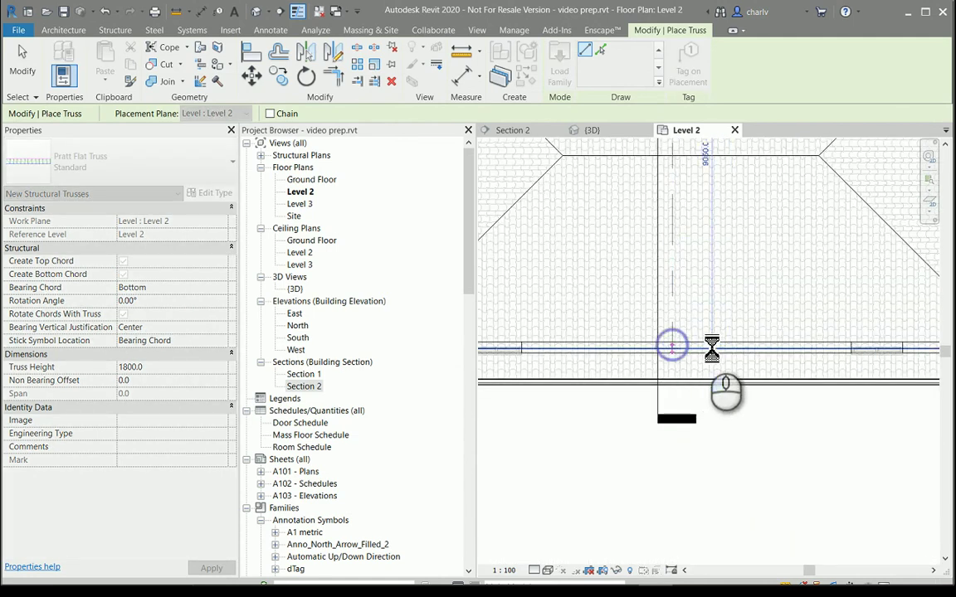
scroll(710, 284, "down", 5)
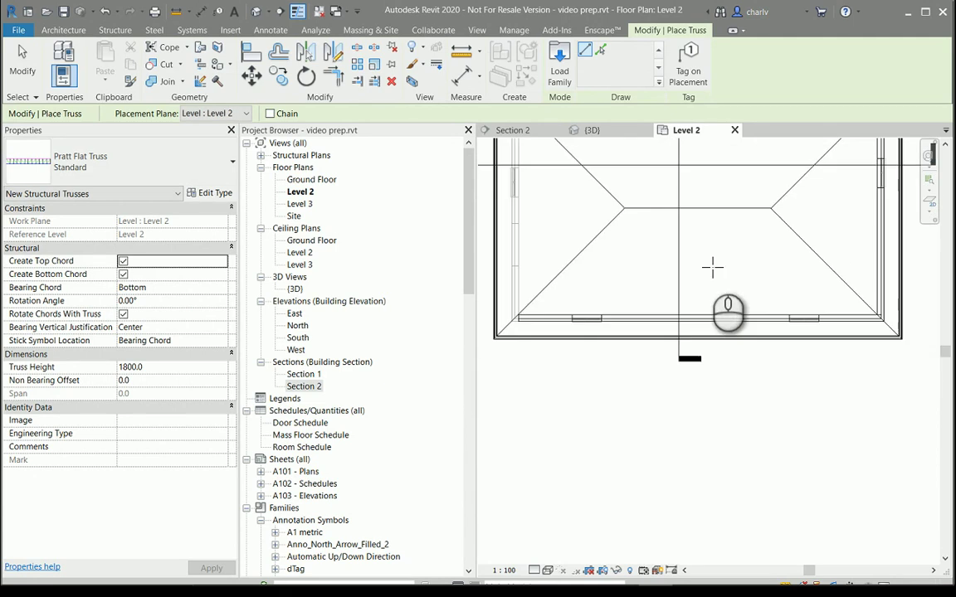
middle_click_drag(755, 429, 761, 299)
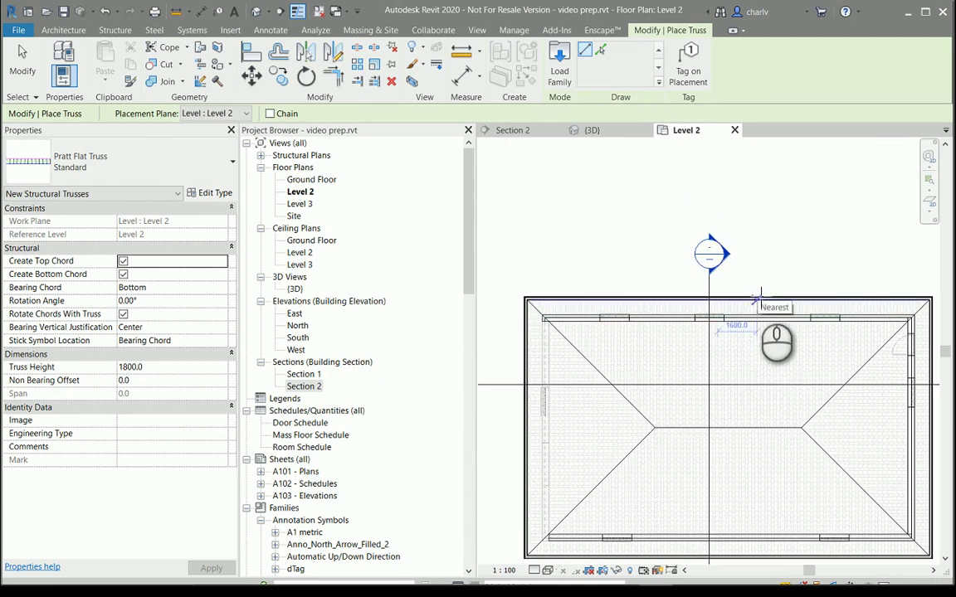
key("Escape")
key("Escape")
In Section 2, set the truss's Start and End Level Offset to 57.0.
double_click(727, 255)
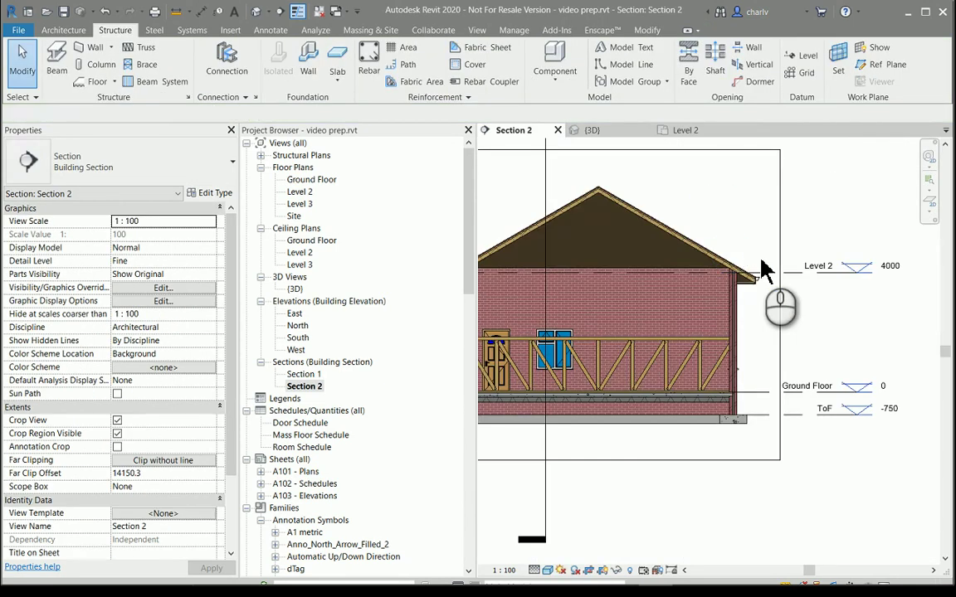
middle_click_drag(651, 302, 786, 306)
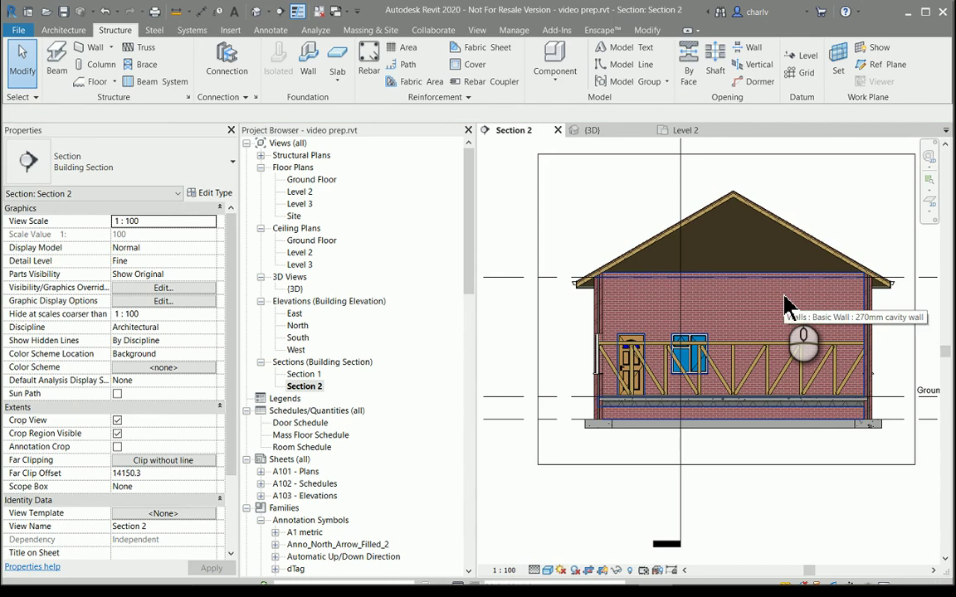
left_click(749, 358)
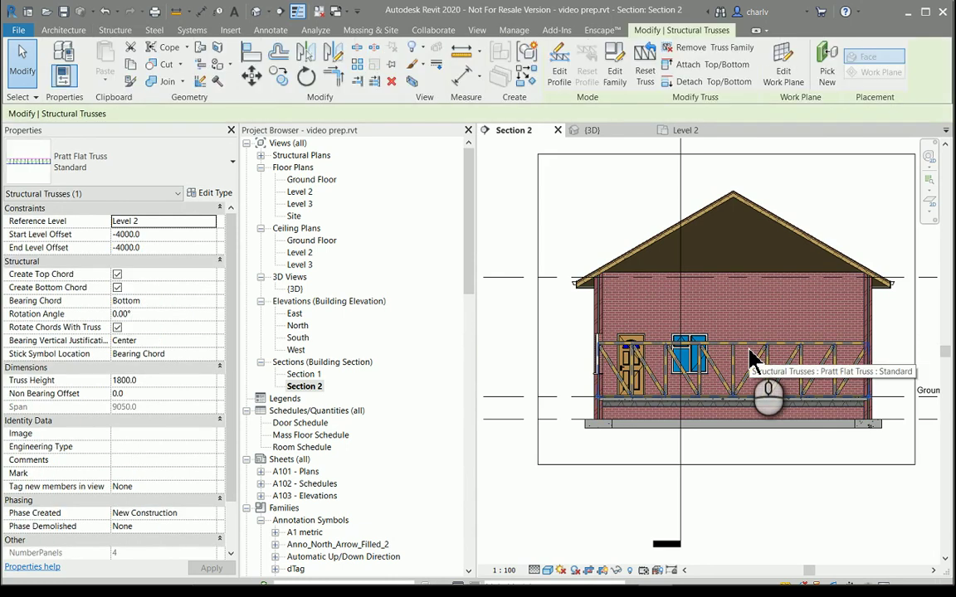
left_click(191, 237)
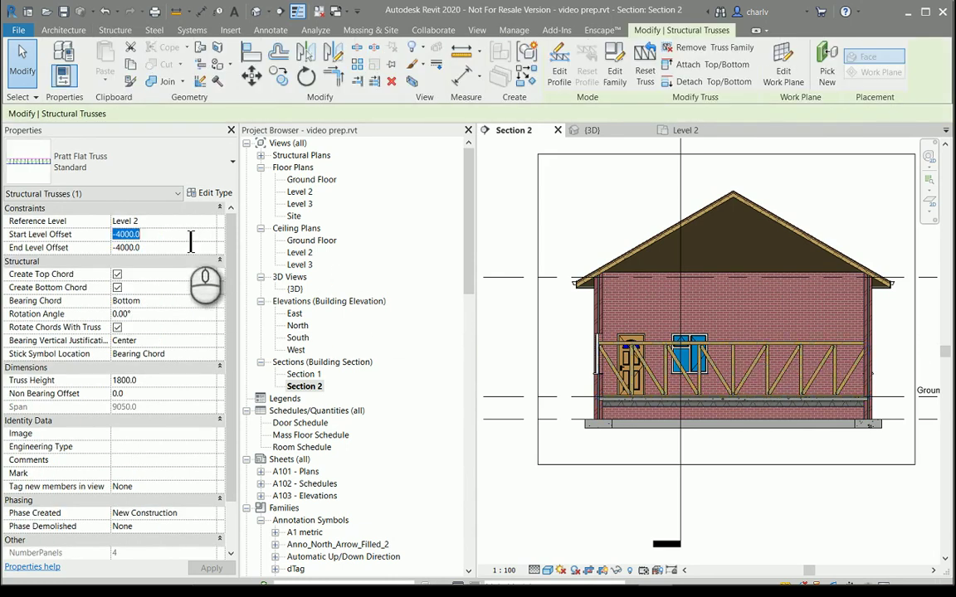
type("0")
left_click(190, 248)
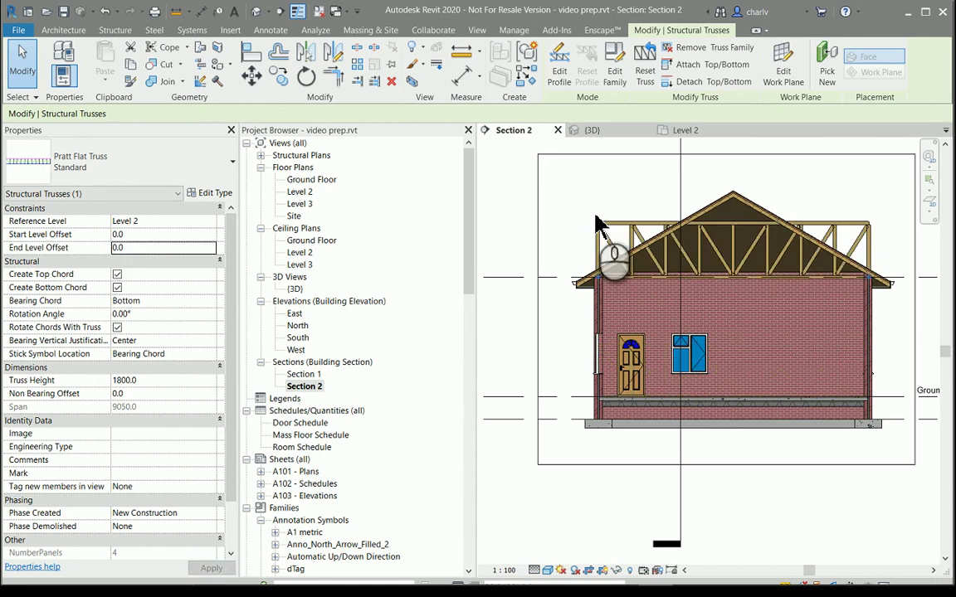
Inspect the truss end at the eave and gutter, selecting its chord there.
scroll(597, 228, "up", 5)
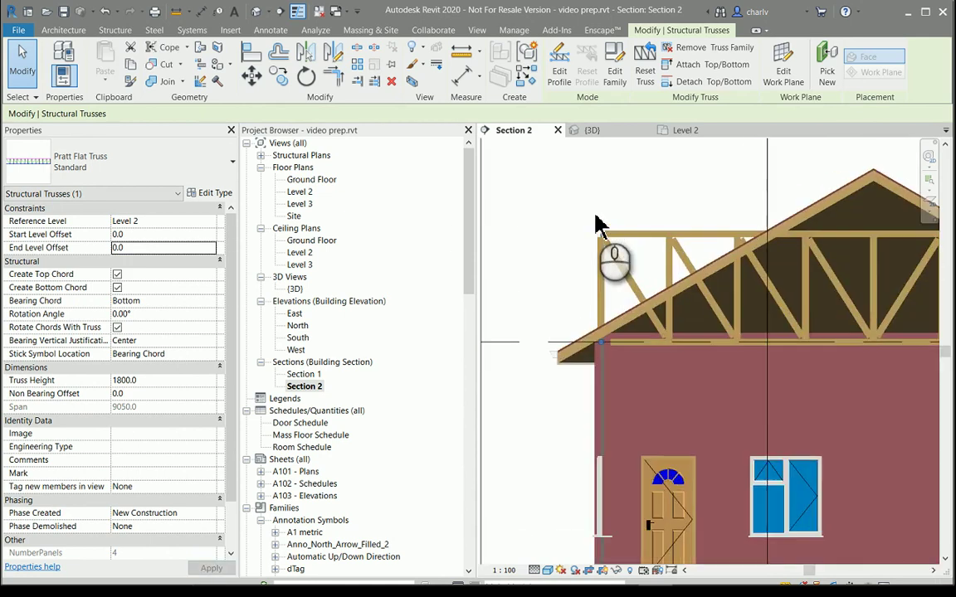
middle_click_drag(595, 239, 594, 193)
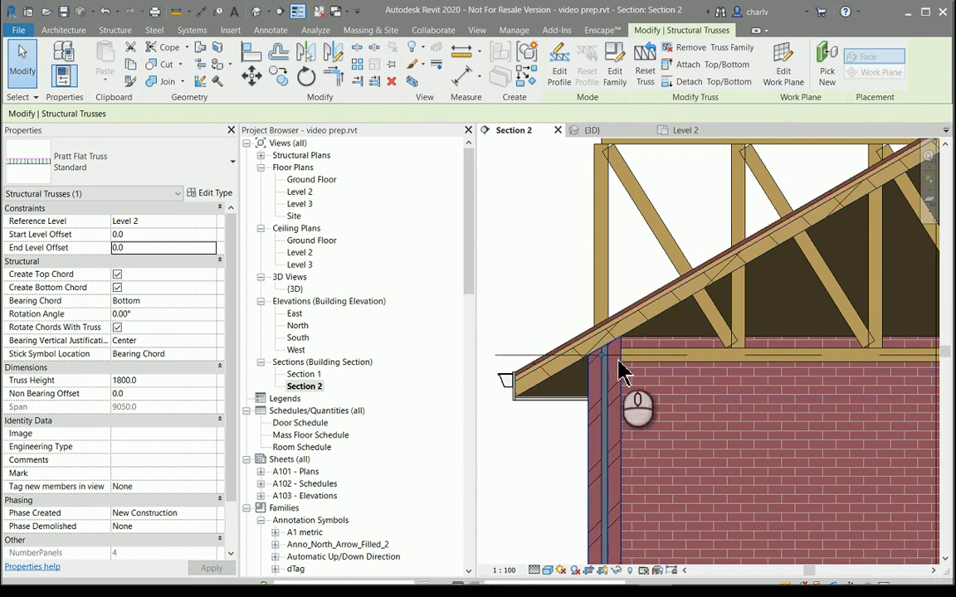
scroll(641, 360, "up", 2)
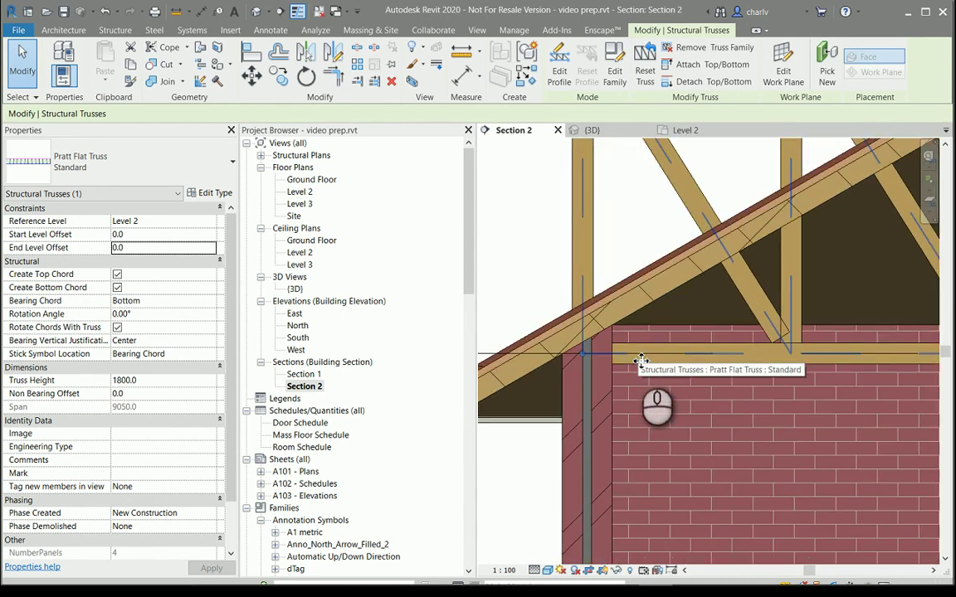
middle_click_drag(640, 360, 840, 355)
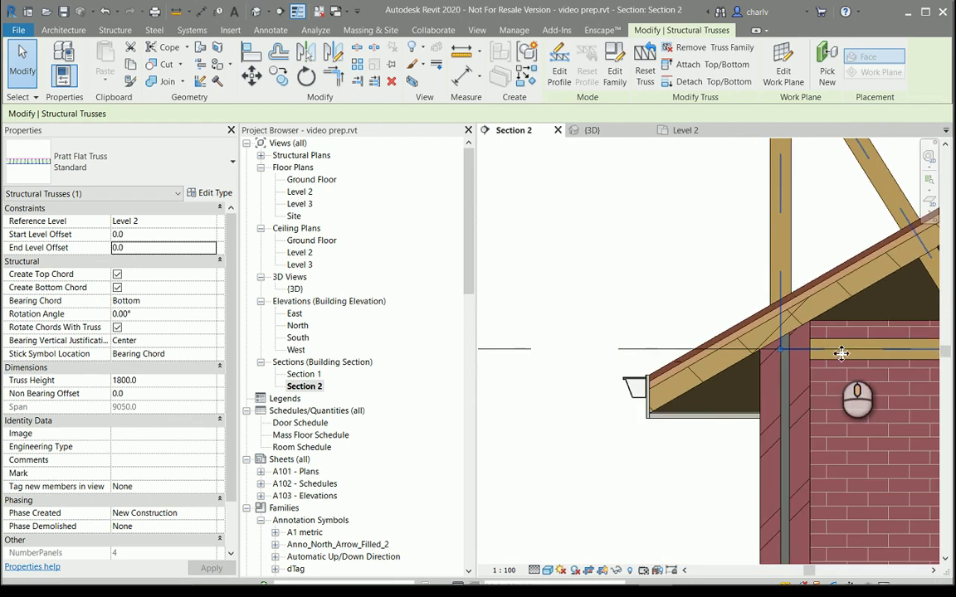
left_click(880, 352)
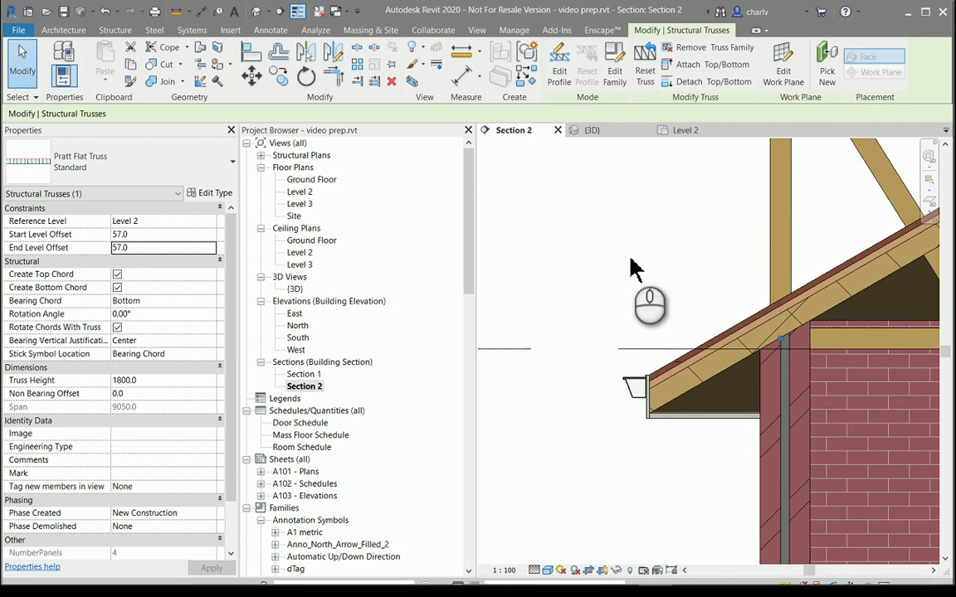
scroll(636, 266, "down", 3)
middle_click_drag(636, 266, 589, 264)
scroll(606, 266, "down", 2)
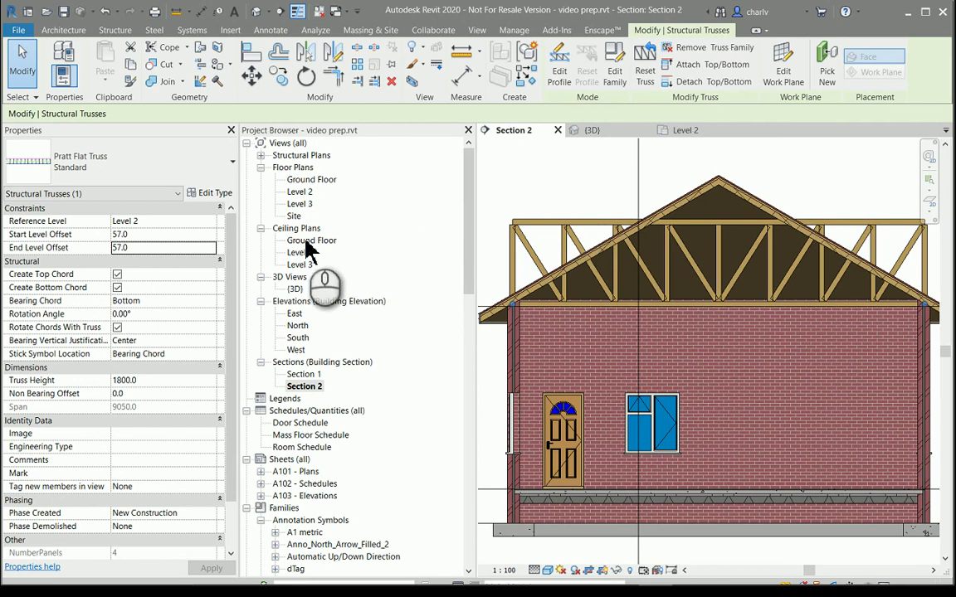
Attach the truss top to the Basic Roof hip roof and clear the selection.
scroll(235, 264, "down", 3)
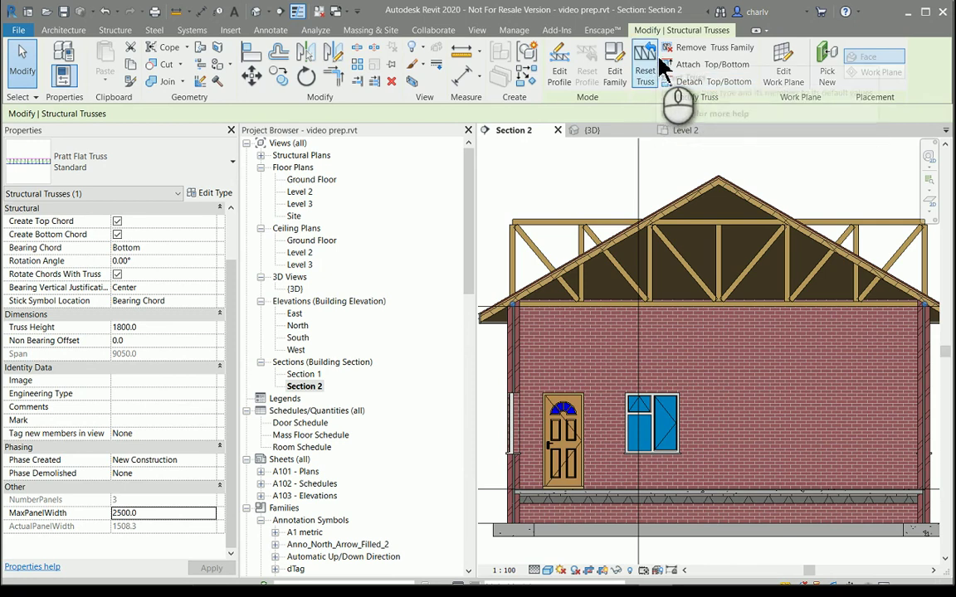
left_click(693, 73)
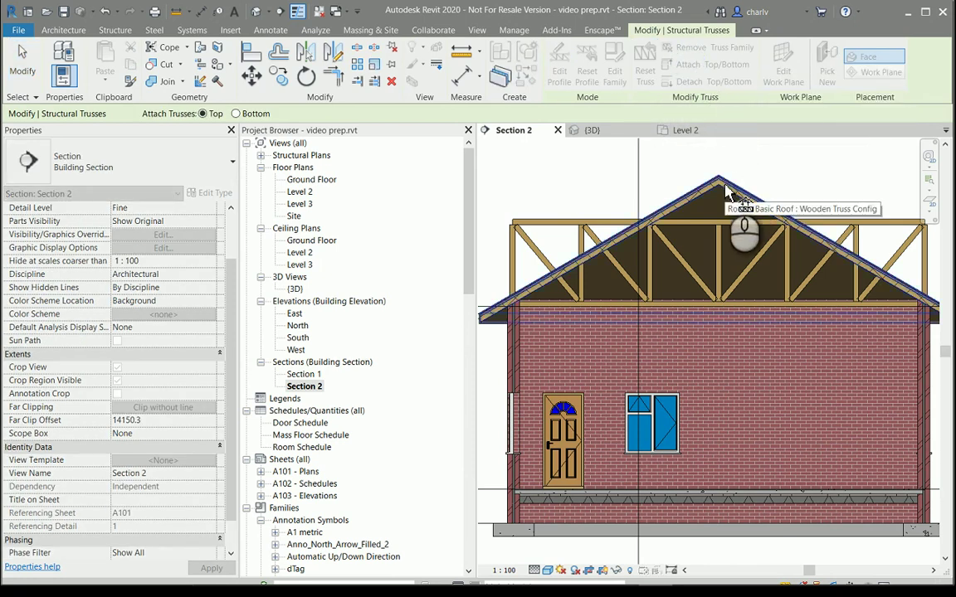
left_click(756, 169)
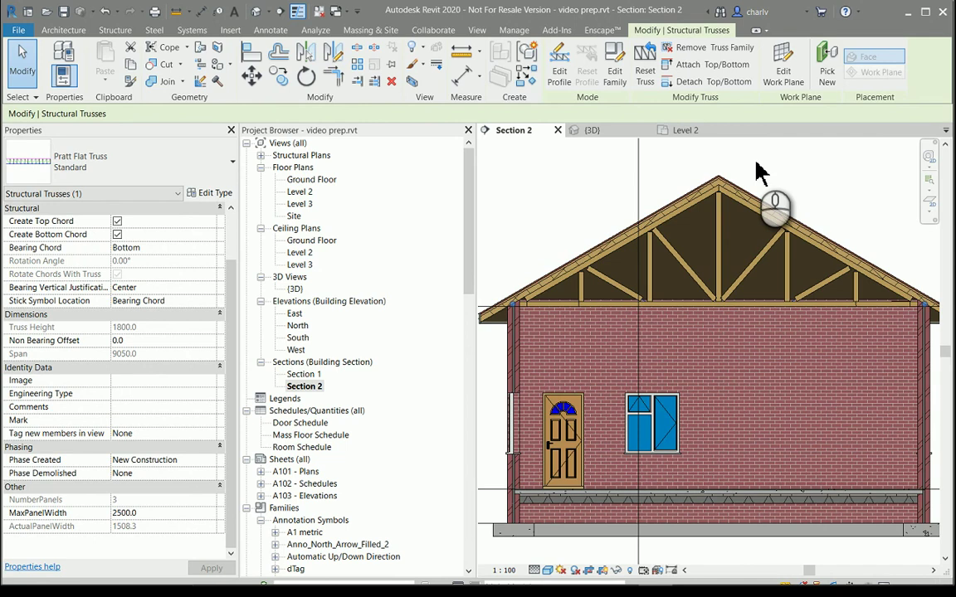
scroll(571, 250, "up", 5)
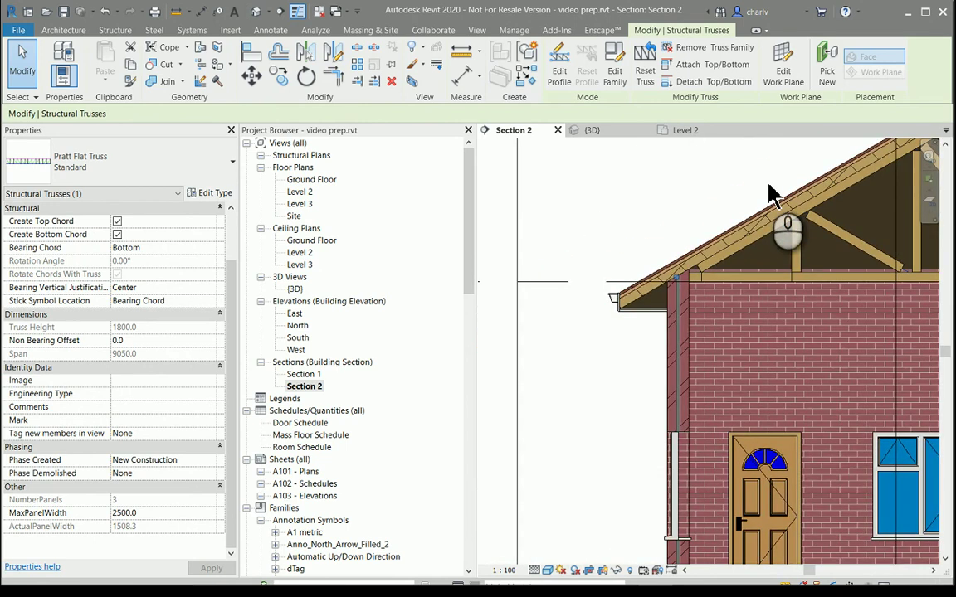
left_click(769, 193)
In the roof's type structure, move Wood - Cherry below the core boundary and delete the Wood - Timber layer.
scroll(780, 211, "up", 2)
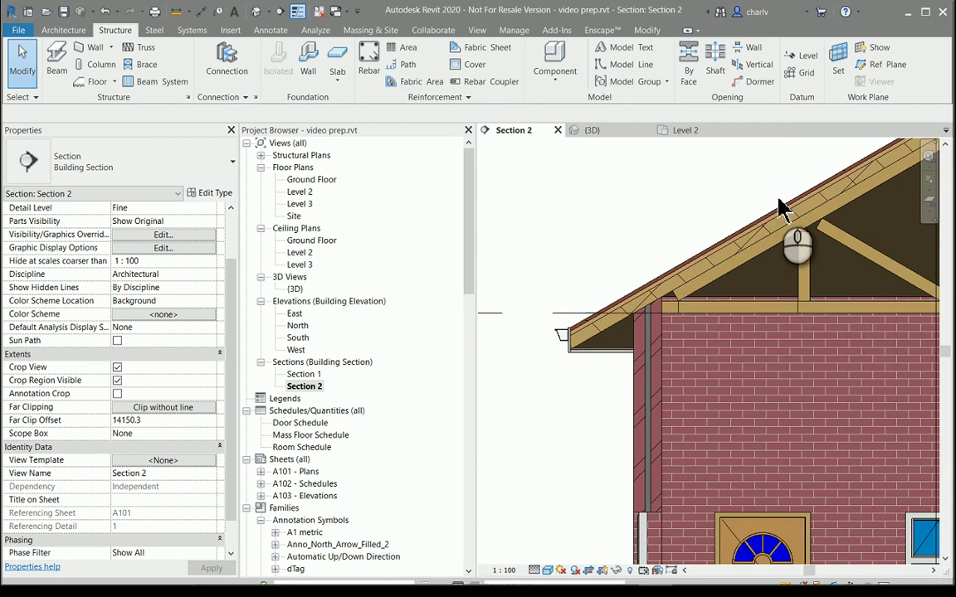
left_click(814, 199)
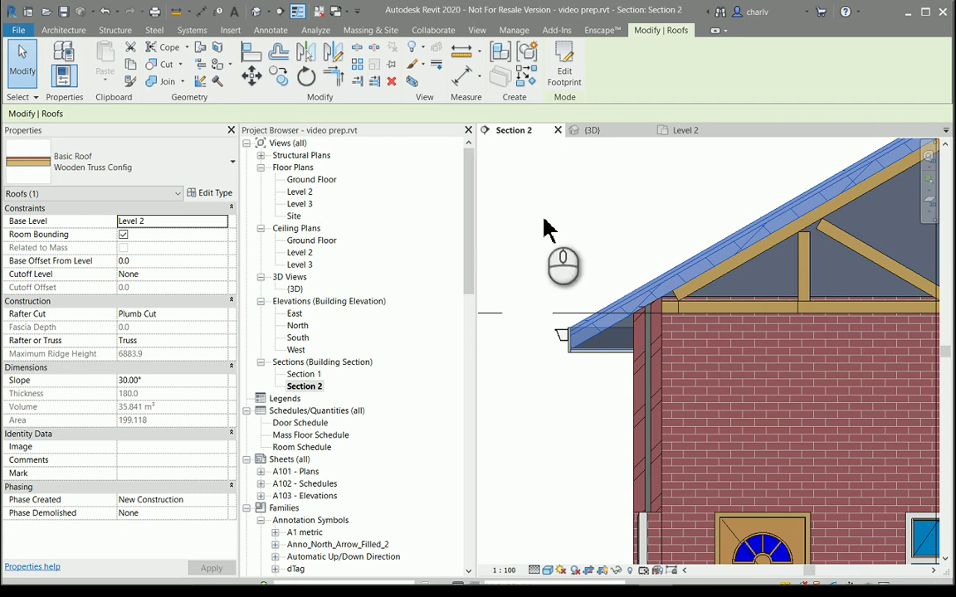
left_click(211, 192)
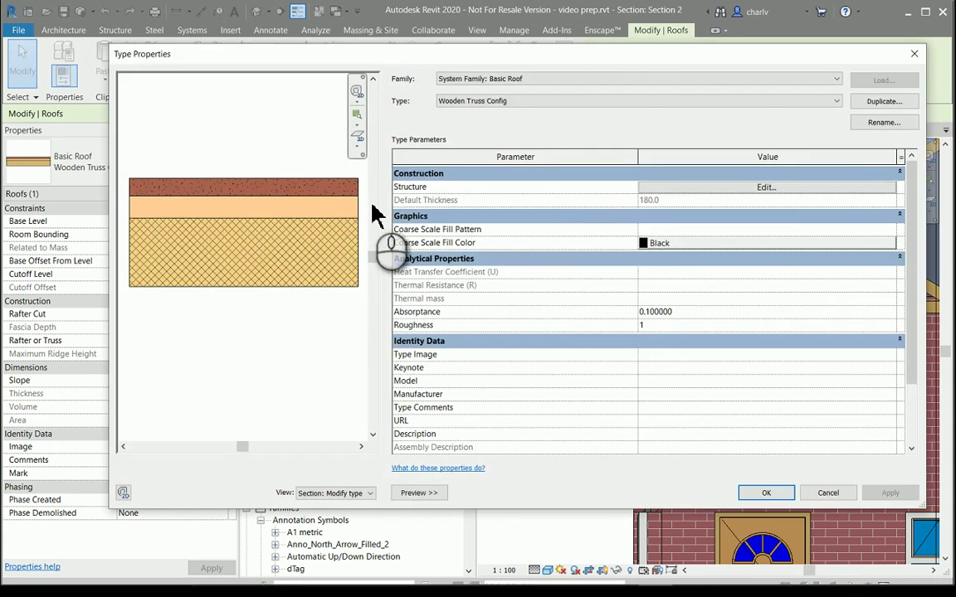
left_click(651, 188)
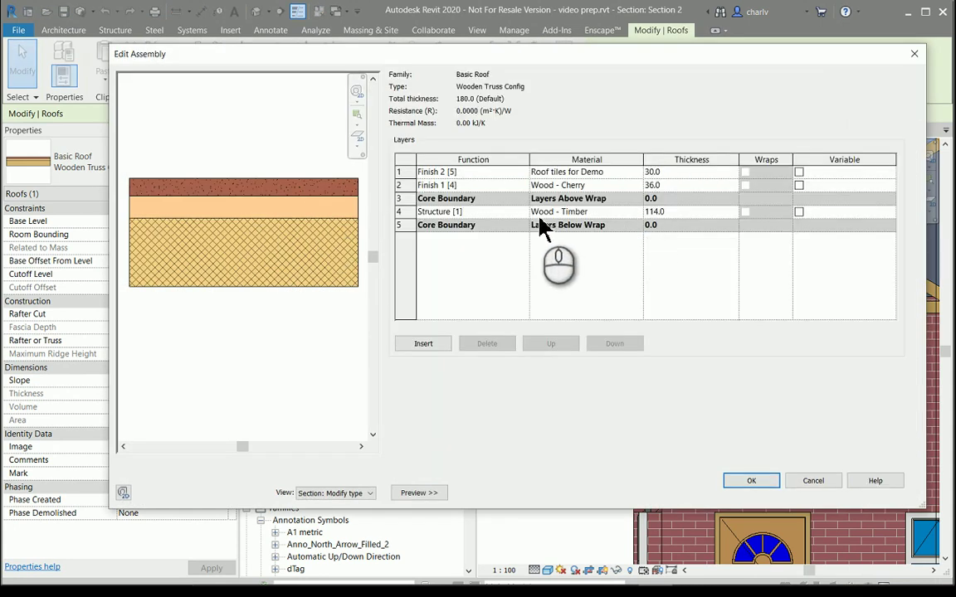
left_click(407, 186)
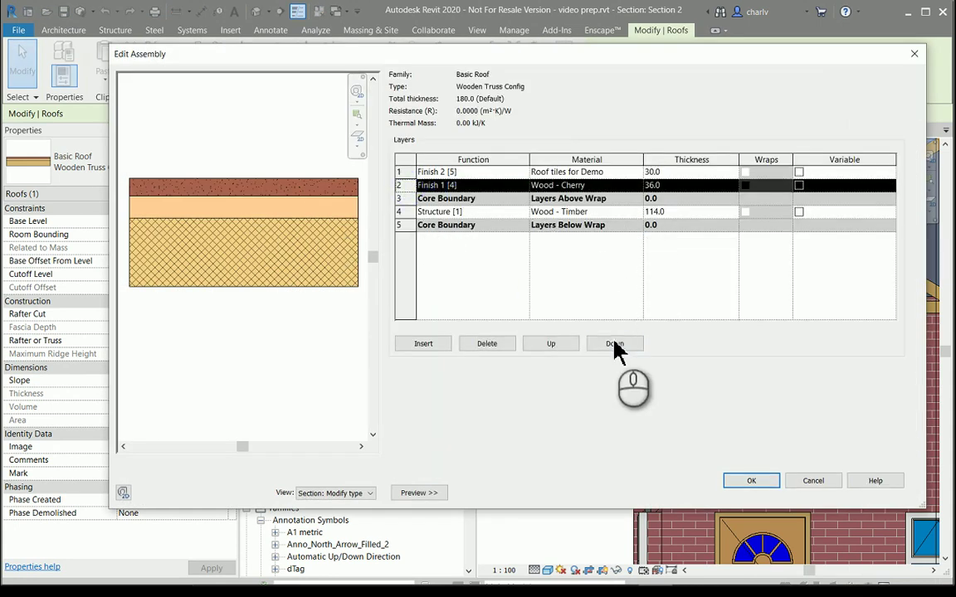
left_click(614, 344)
left_click(406, 212)
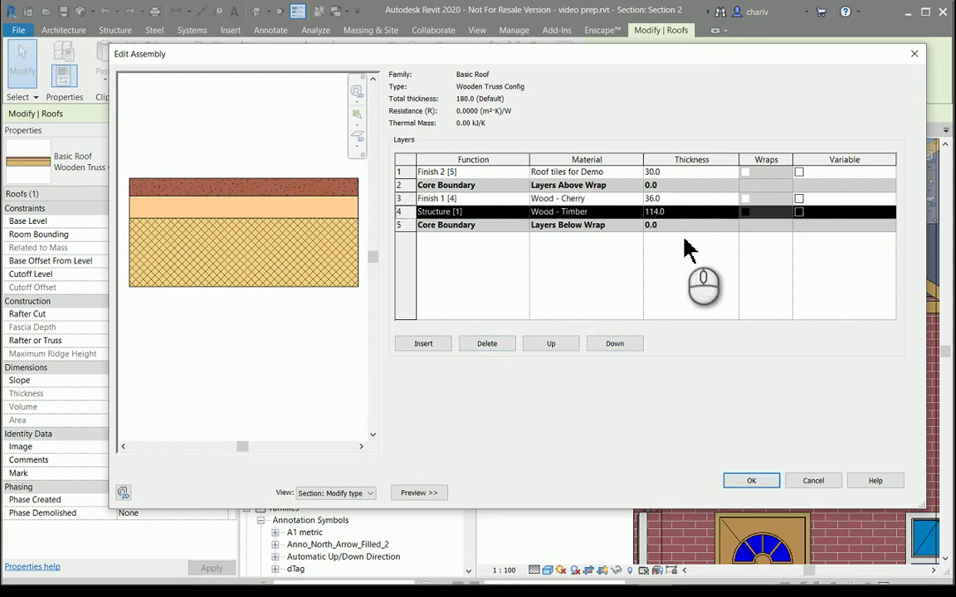
left_click(488, 346)
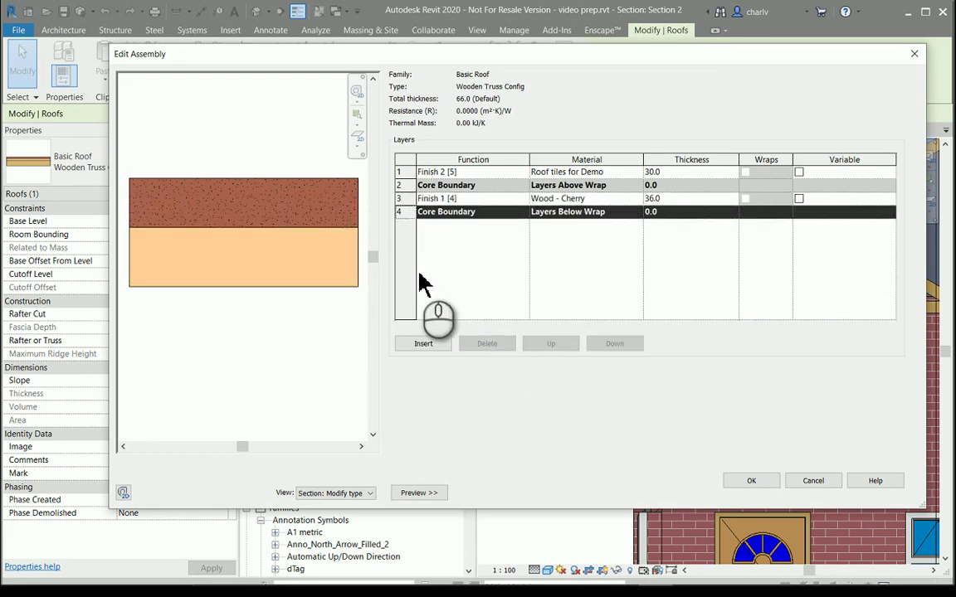
left_click(739, 482)
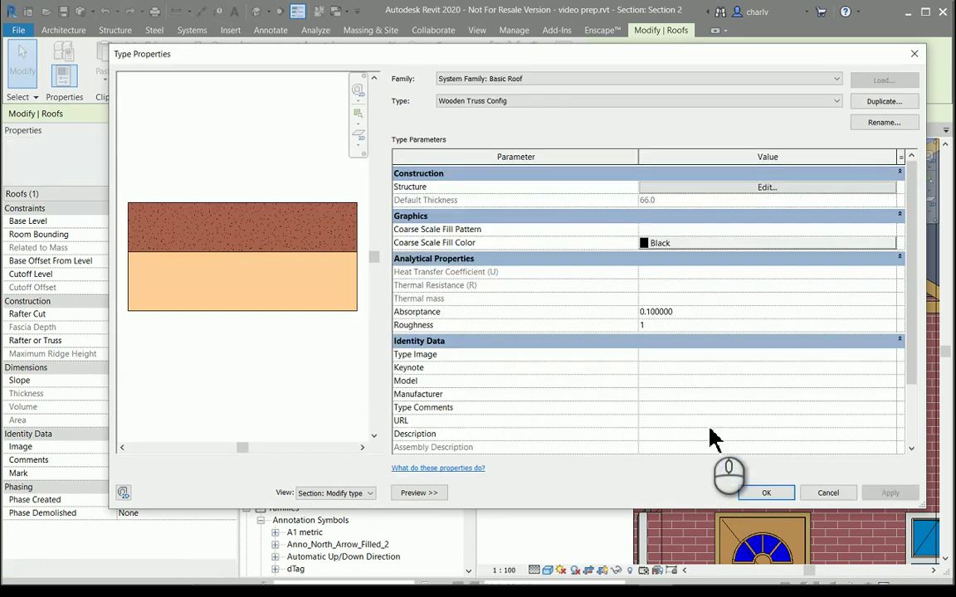
left_click(760, 551)
left_click(586, 242)
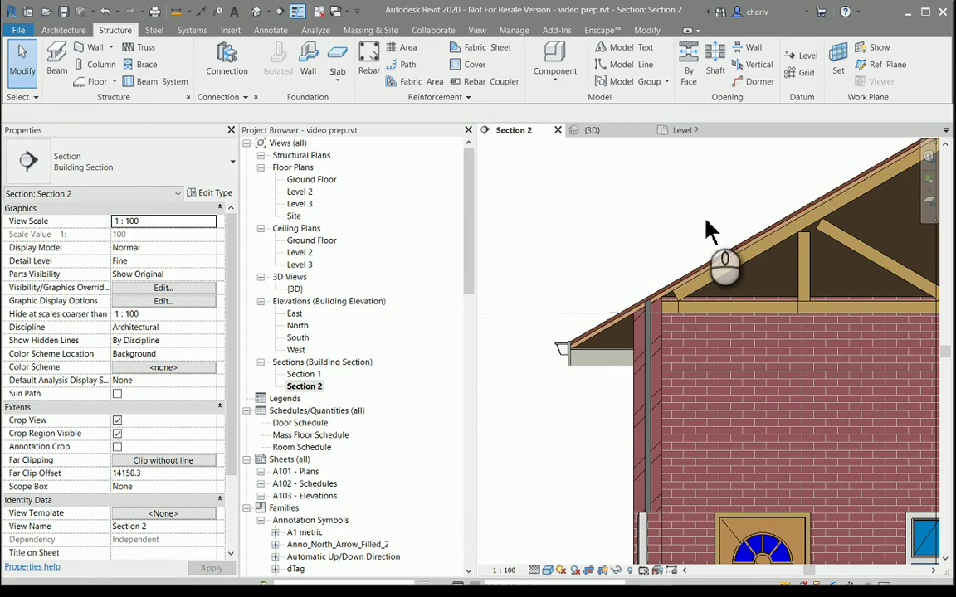
Drag the truss's left top chord end out to the tip of the left eave overhang.
scroll(671, 212, "up", 3)
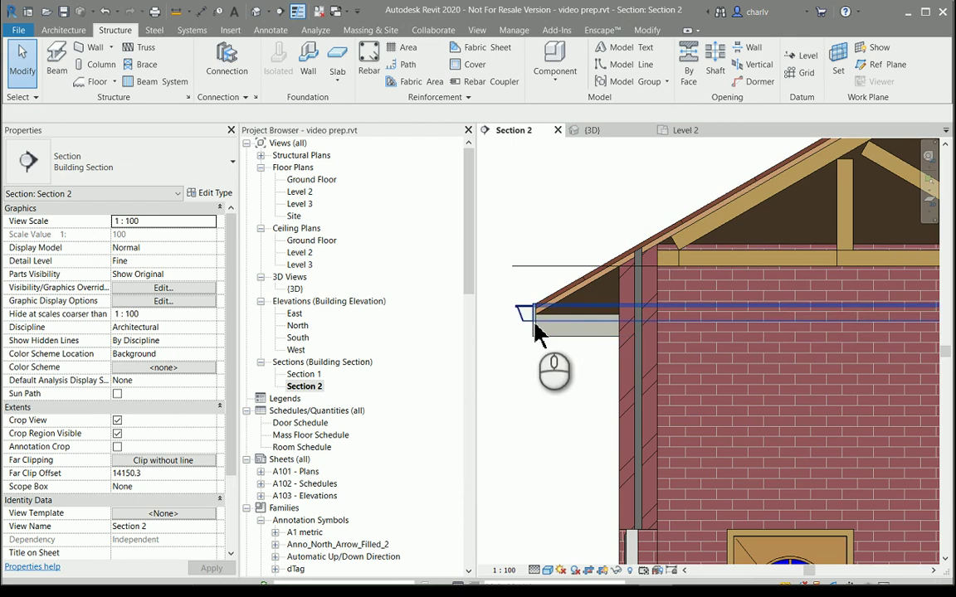
scroll(674, 213, "up", 2)
middle_click_drag(673, 214, 469, 356)
middle_click_drag(546, 313, 787, 204)
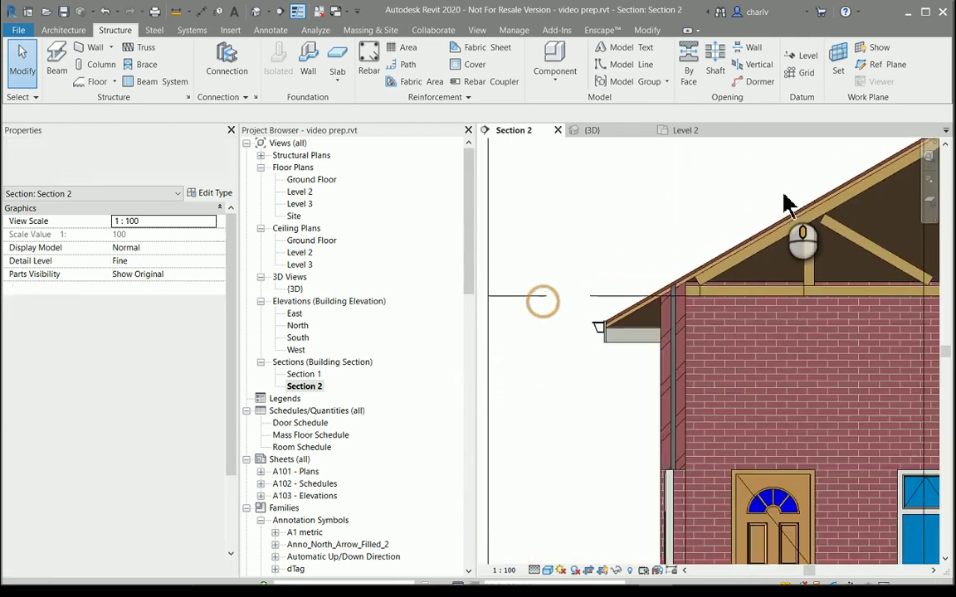
scroll(743, 253, "up", 2)
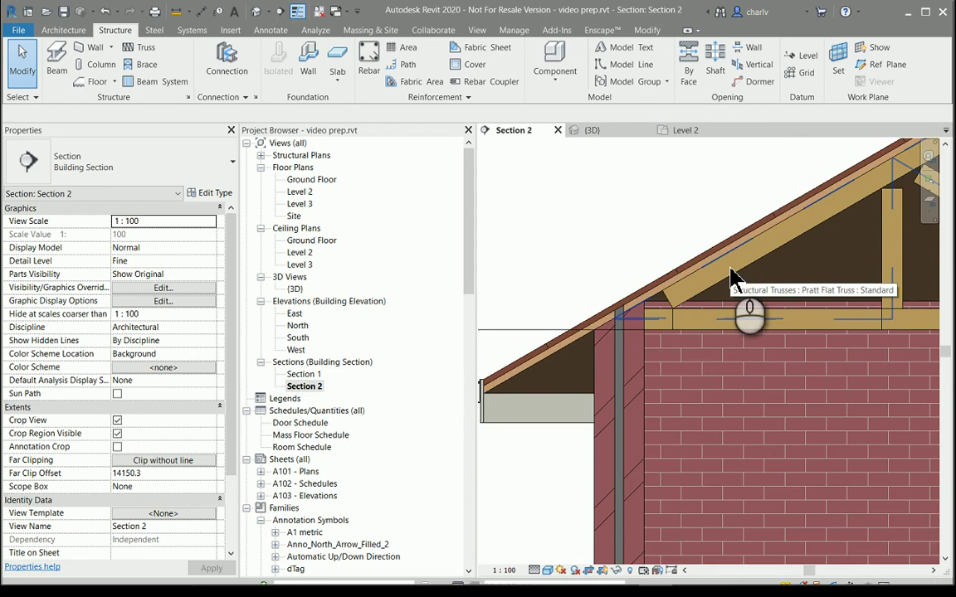
scroll(689, 295, "down", 2)
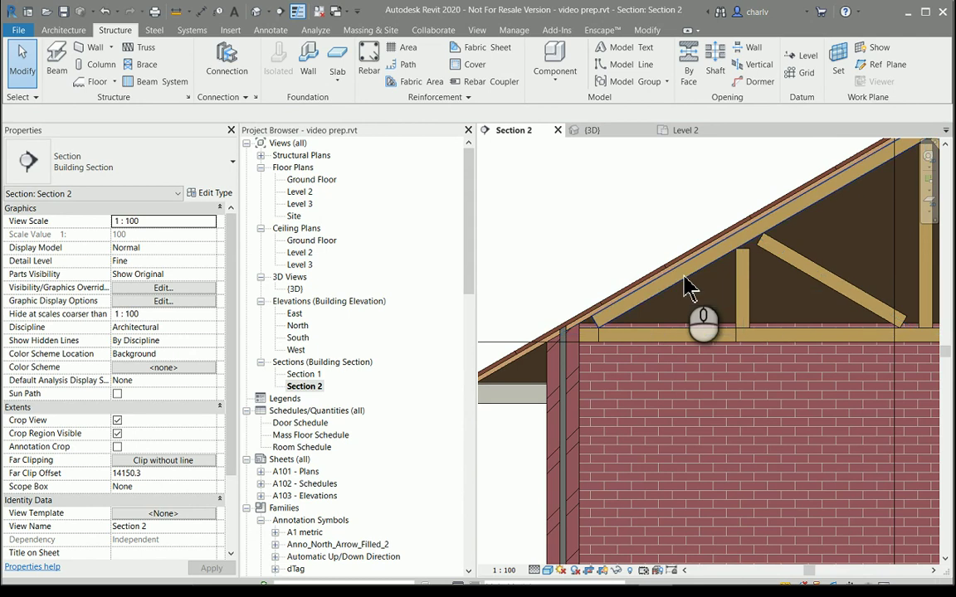
left_click(686, 286)
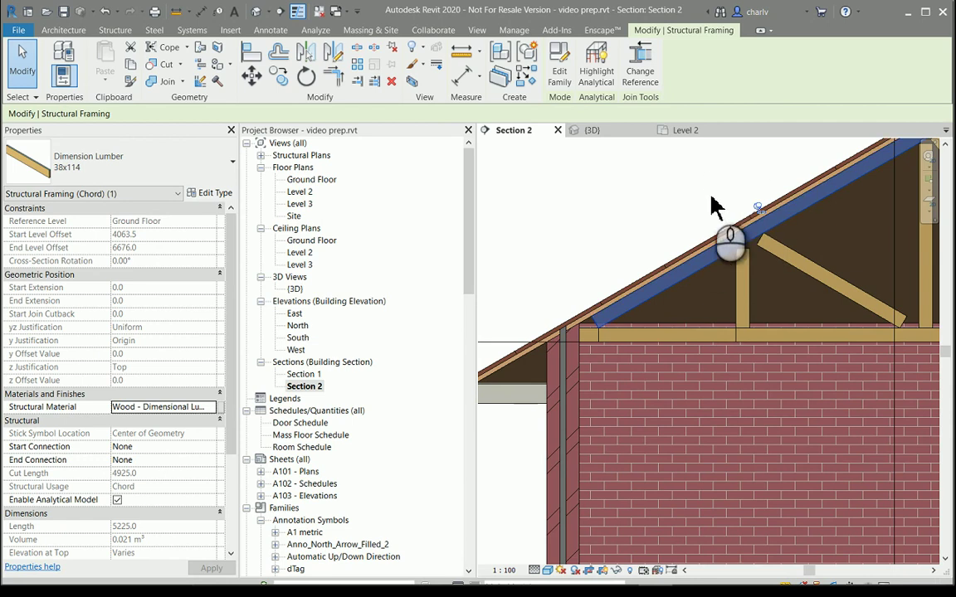
left_click(755, 207)
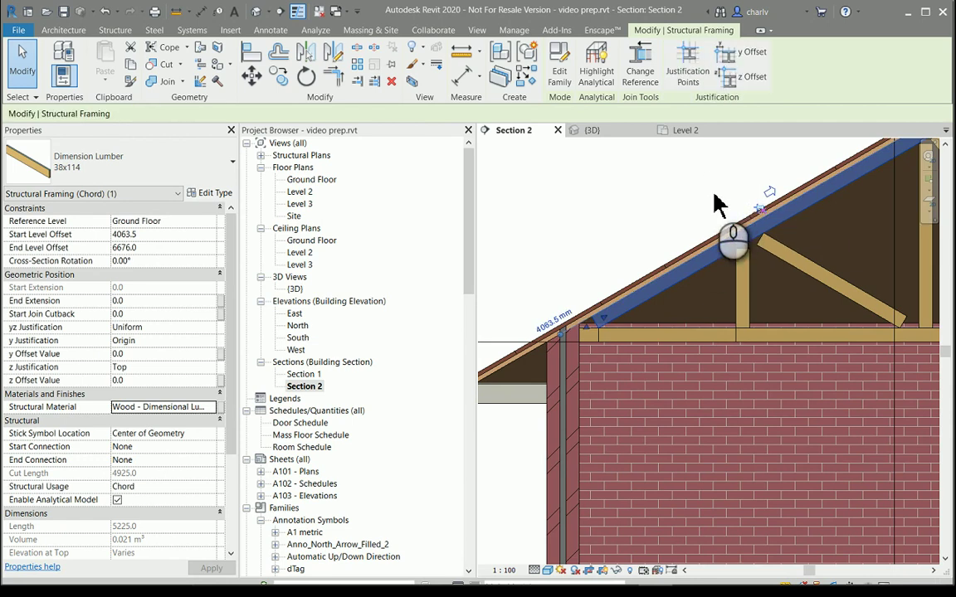
middle_click_drag(634, 250, 764, 175)
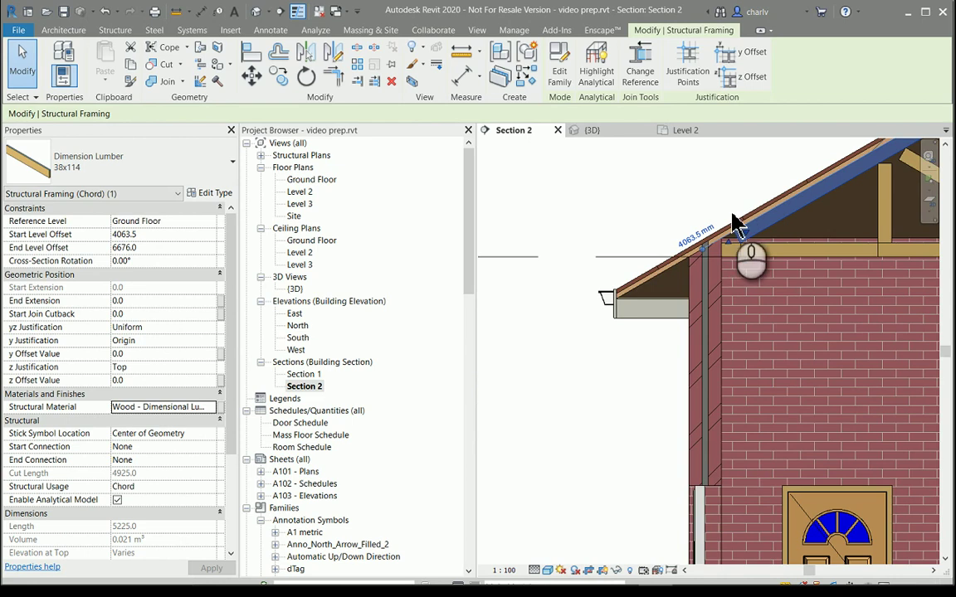
left_click_drag(735, 225, 625, 314)
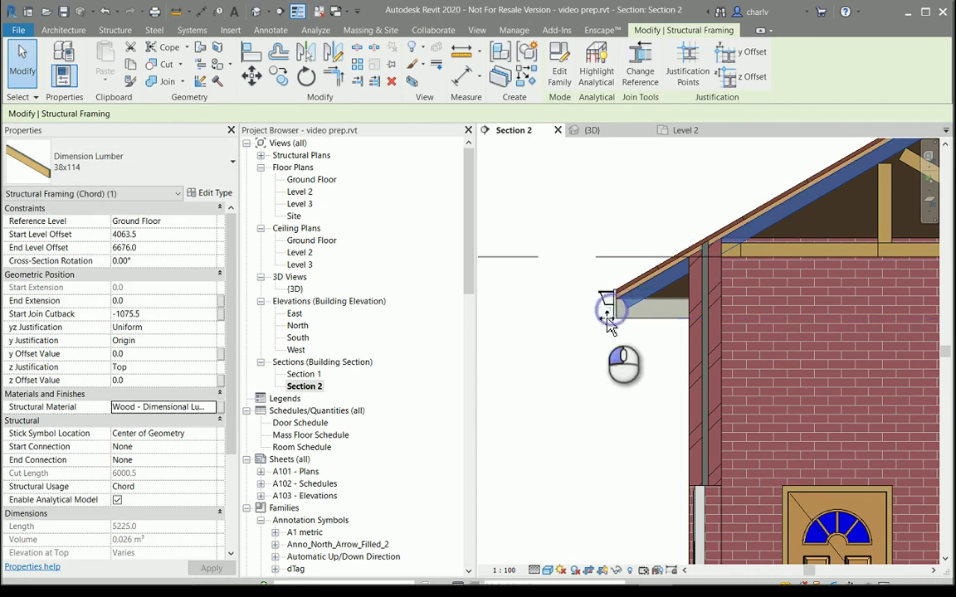
mouse_move(608, 324)
left_mouse_down()
mouse_move(612, 358)
mouse_move(612, 306)
left_mouse_up()
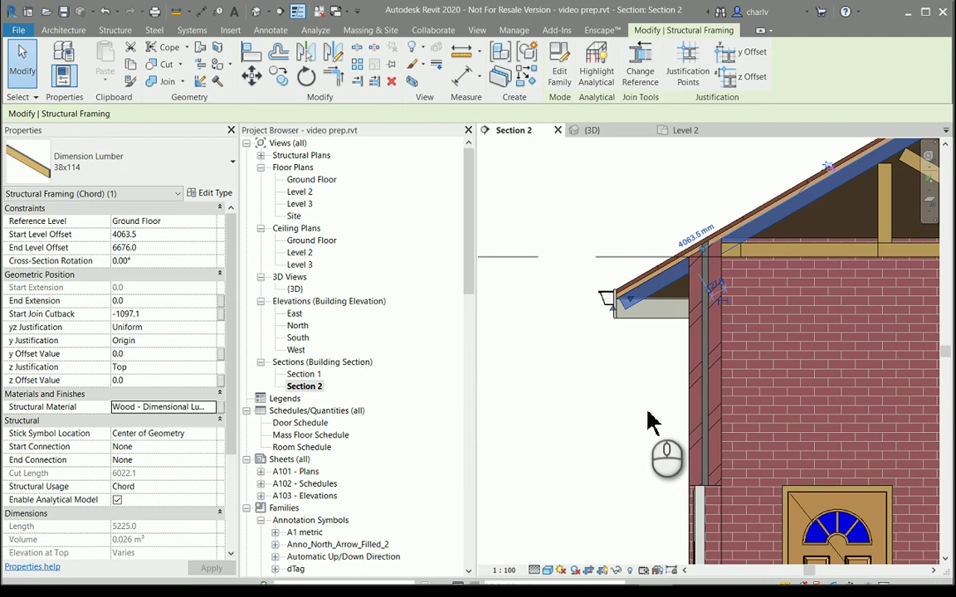
scroll(656, 431, "down", 4)
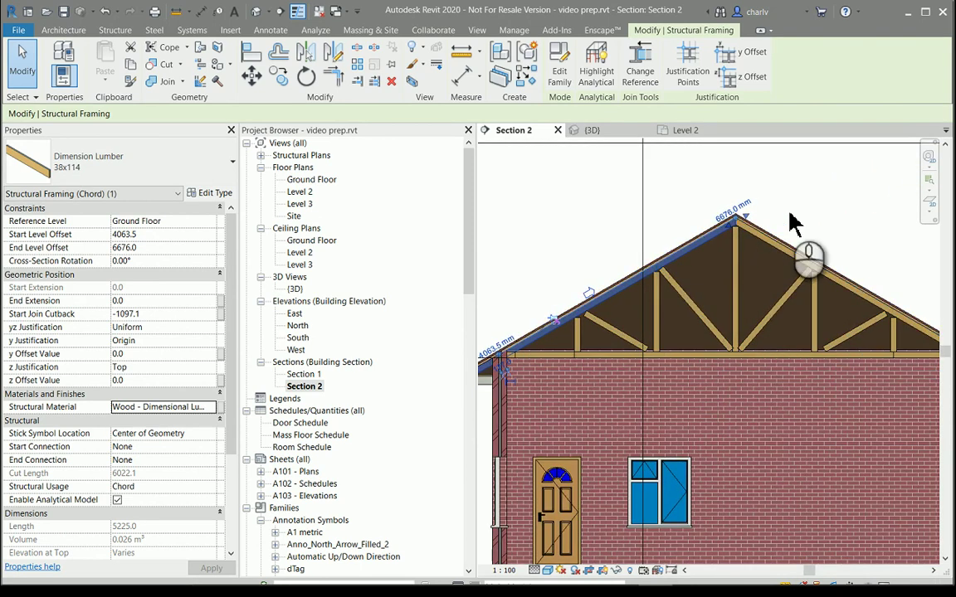
left_click(795, 224)
Drag the truss's right top chord end out to the tip of the right eave overhang.
scroll(848, 235, "up", 5)
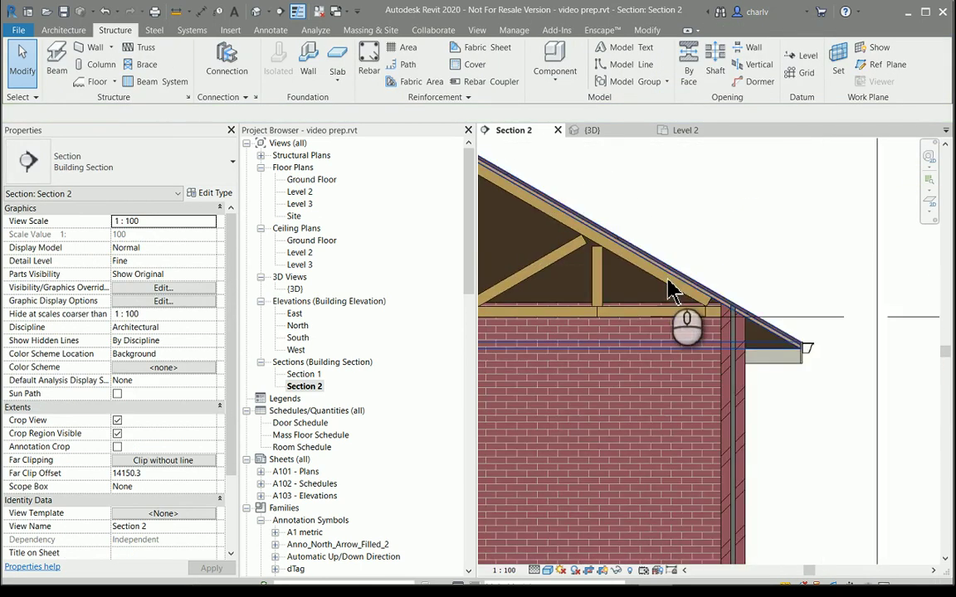
left_click(668, 281)
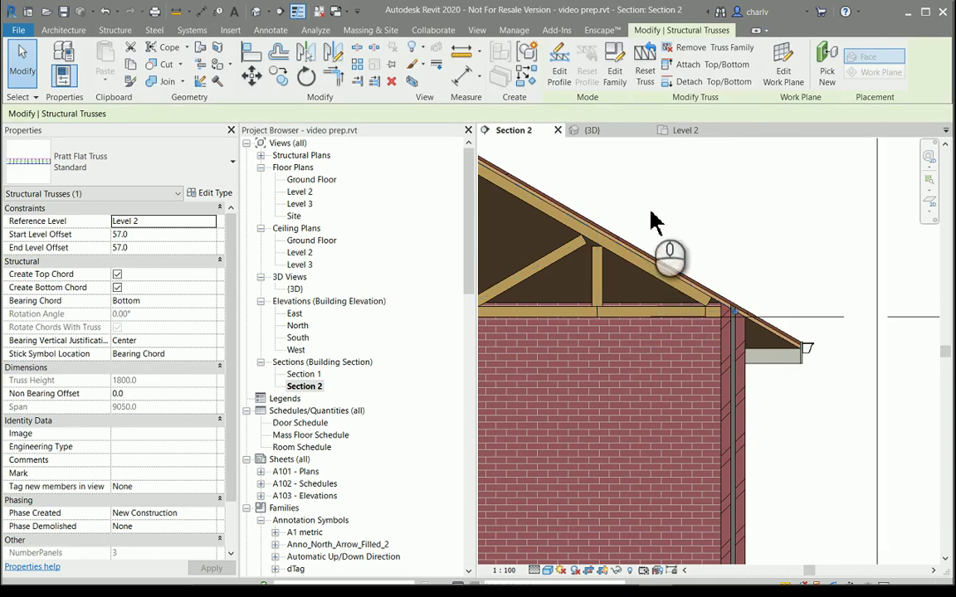
scroll(662, 212, "up", 2)
left_click(738, 222)
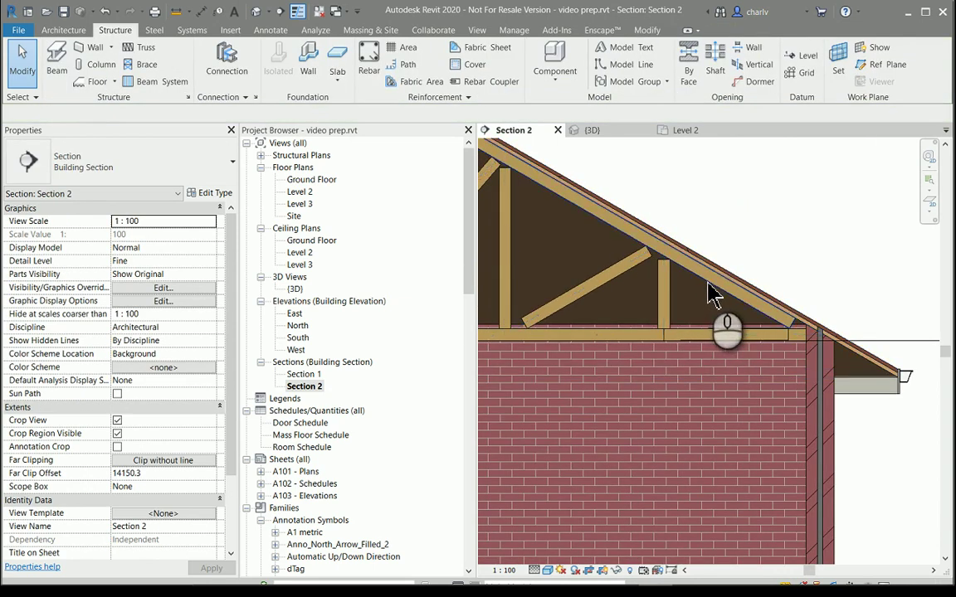
left_click(712, 292)
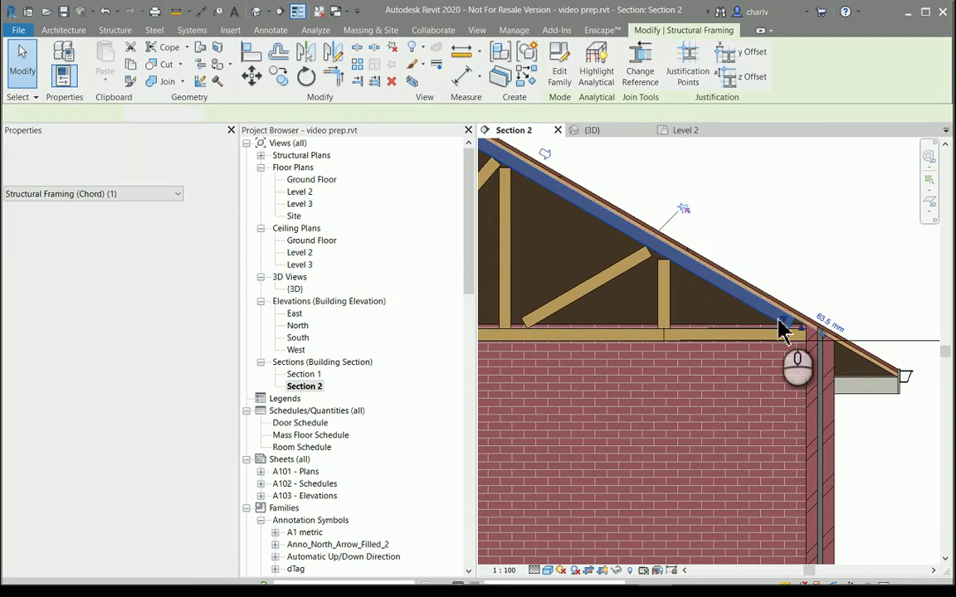
left_click_drag(799, 329, 893, 383)
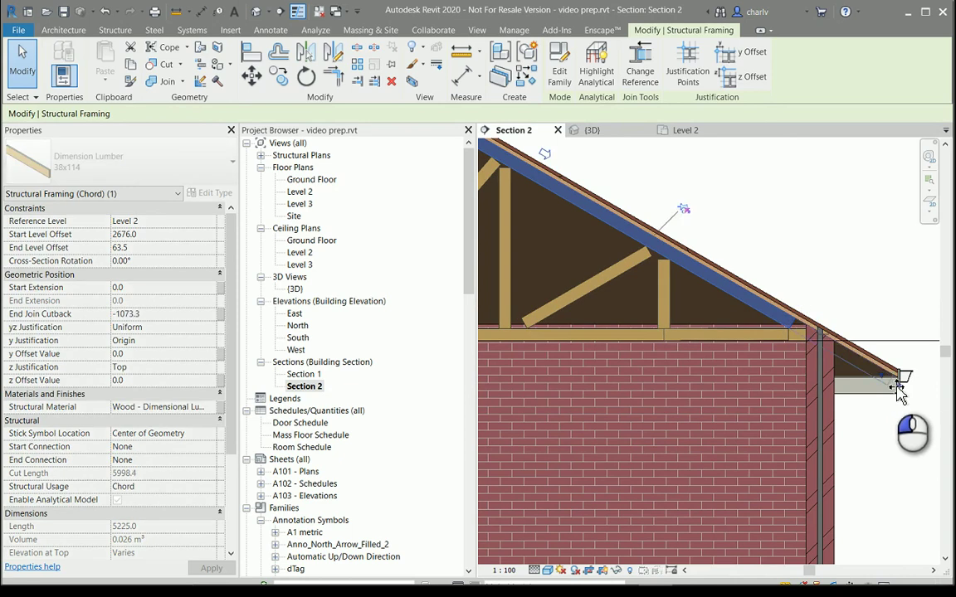
left_click(854, 273)
scroll(731, 239, "down", 5)
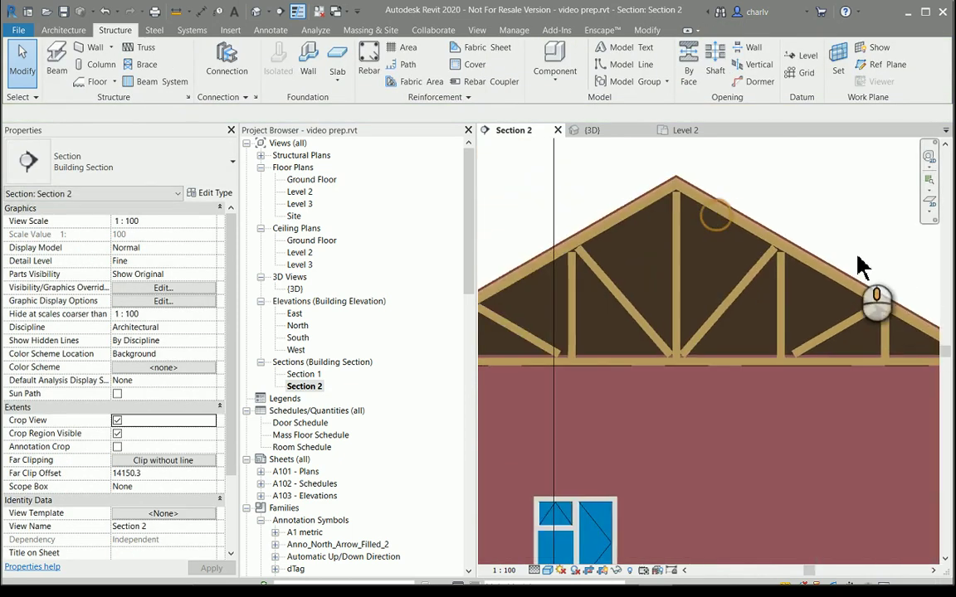
scroll(812, 213, "down", 1)
scroll(811, 213, "down", 2)
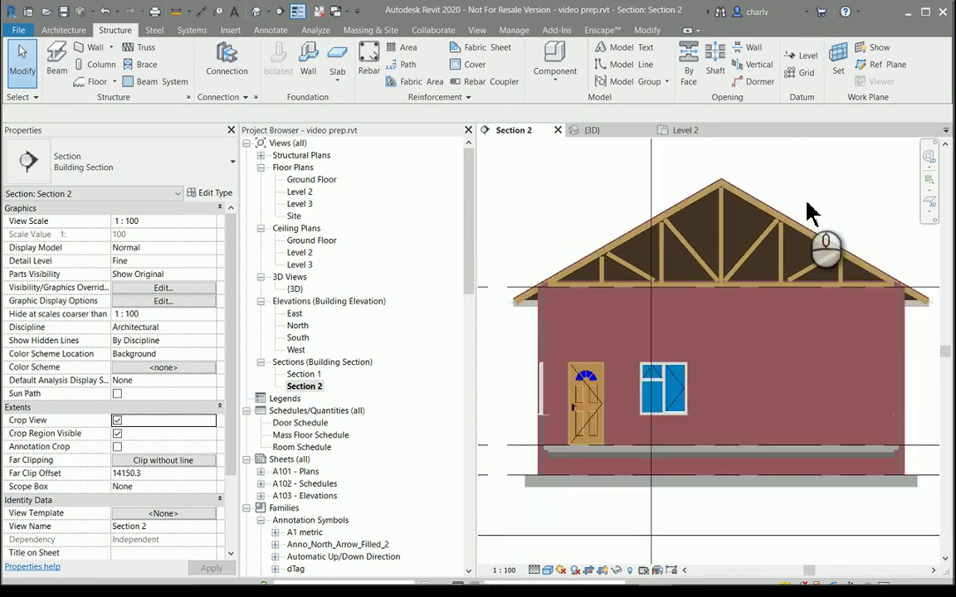